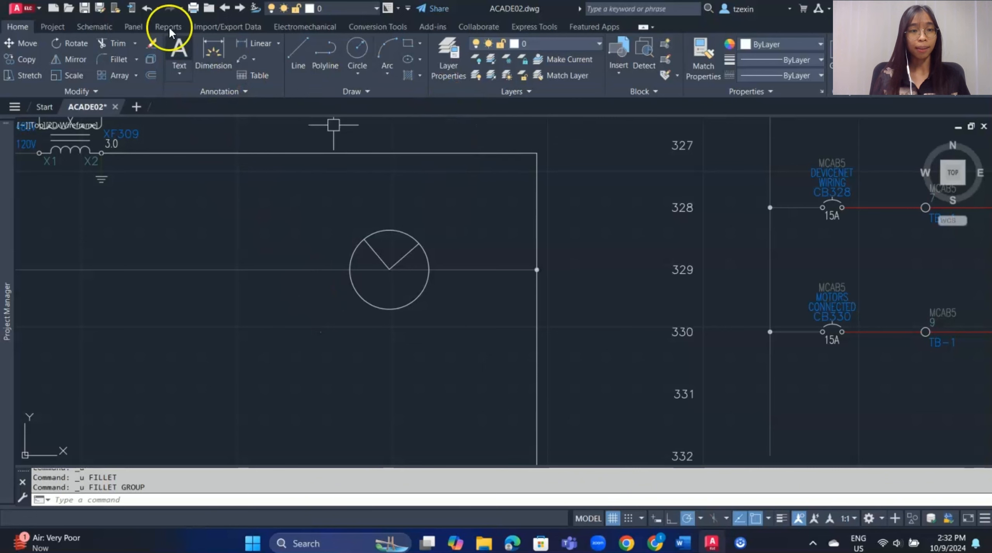
Start a new symbol in Symbol Builder from the circle and its inner V lines, with the insertion point at the circle's centre.
{"action": "left_click", "coordinate": [91, 28]}
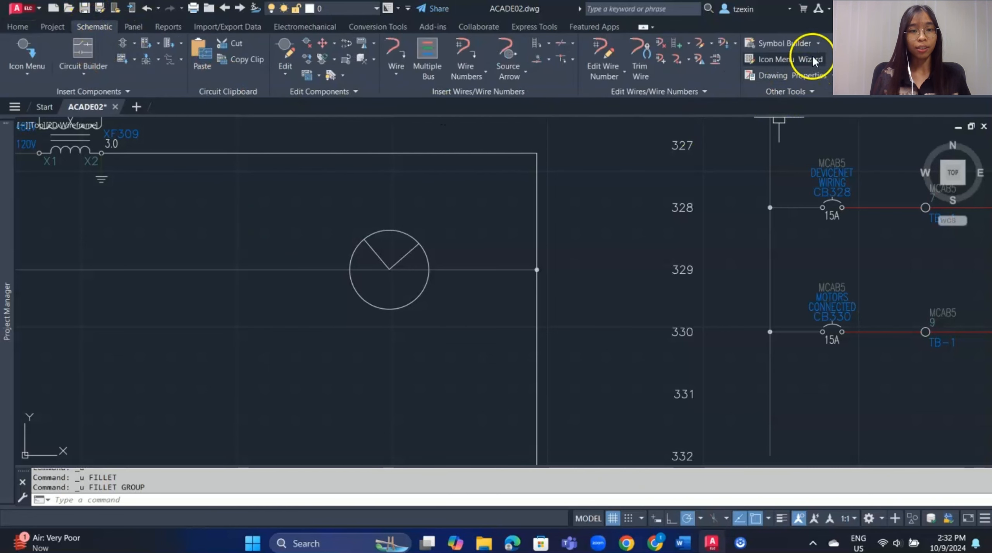
{"action": "left_click", "coordinate": [808, 45]}
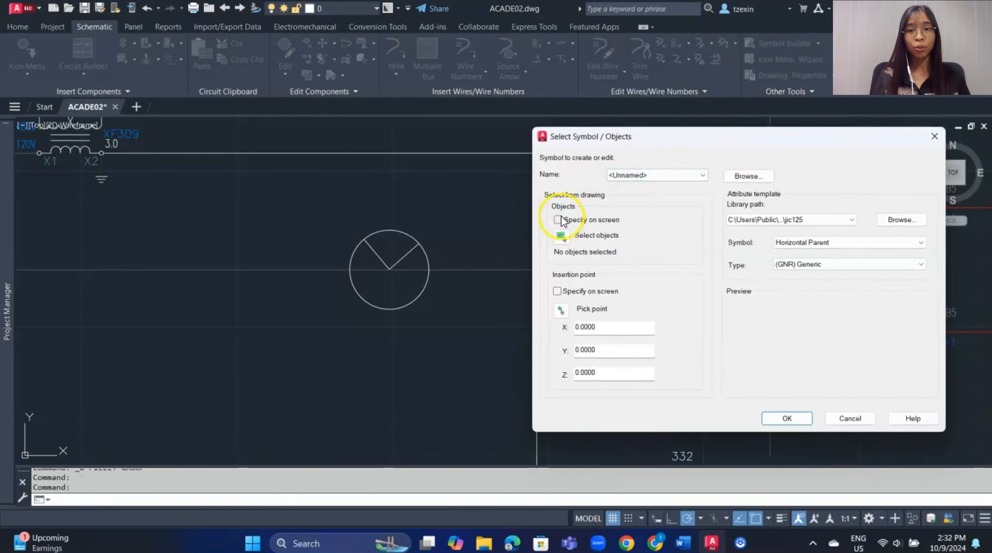
{"action": "left_click", "coordinate": [561, 238]}
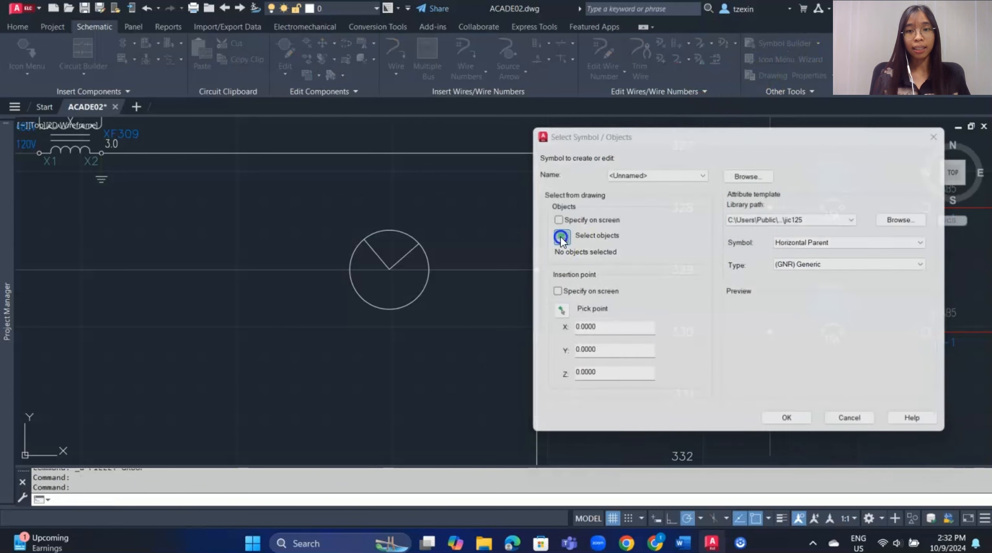
{"action": "left_click", "coordinate": [332, 207]}
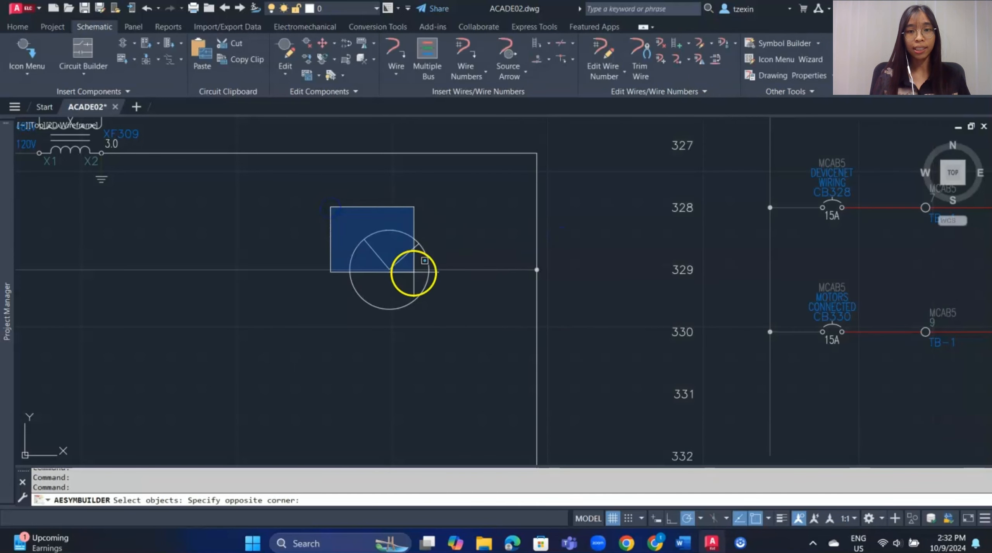
{"action": "left_click", "coordinate": [451, 348]}
{"action": "left_click", "coordinate": [499, 289]}
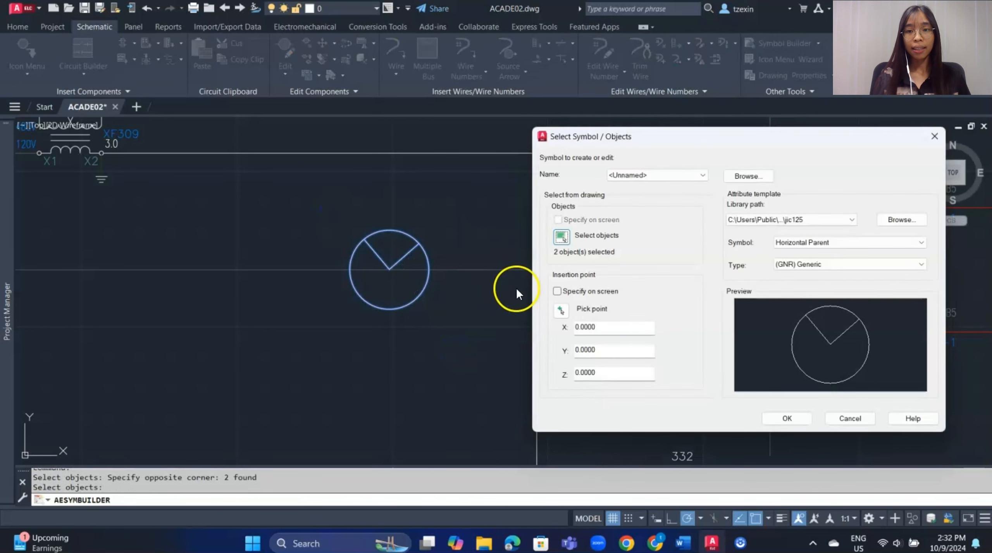
{"action": "left_click", "coordinate": [561, 309]}
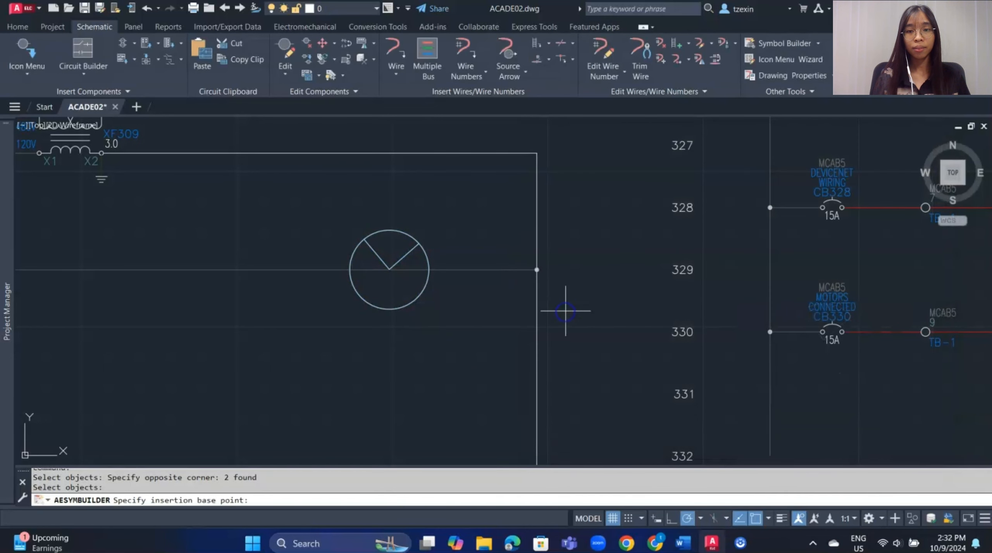
{"action": "left_click", "coordinate": [389, 270]}
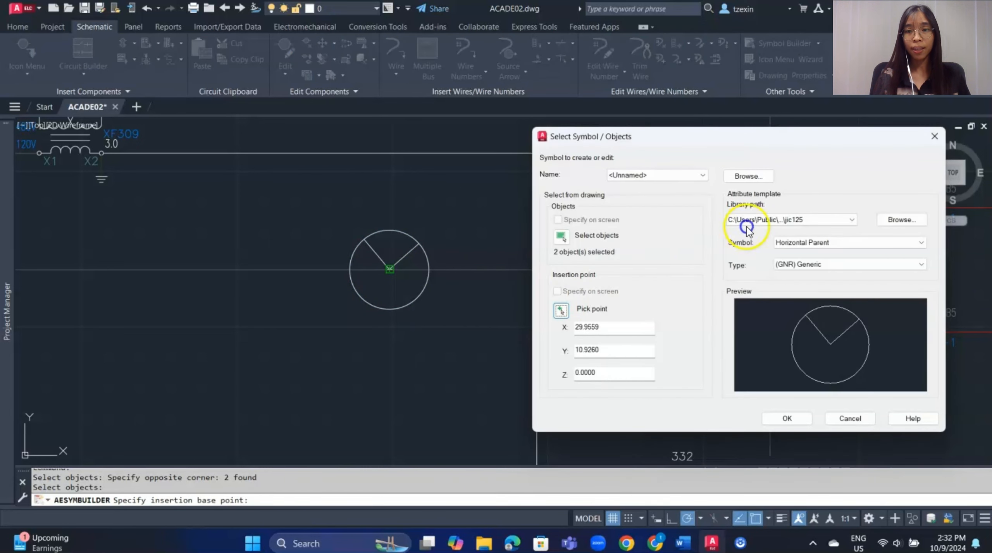
Use the jic125 library with the Horizontal Parent symbol and (GNR) Generic type as attribute template, and open the symbol for editing.
{"action": "left_click", "coordinate": [856, 242]}
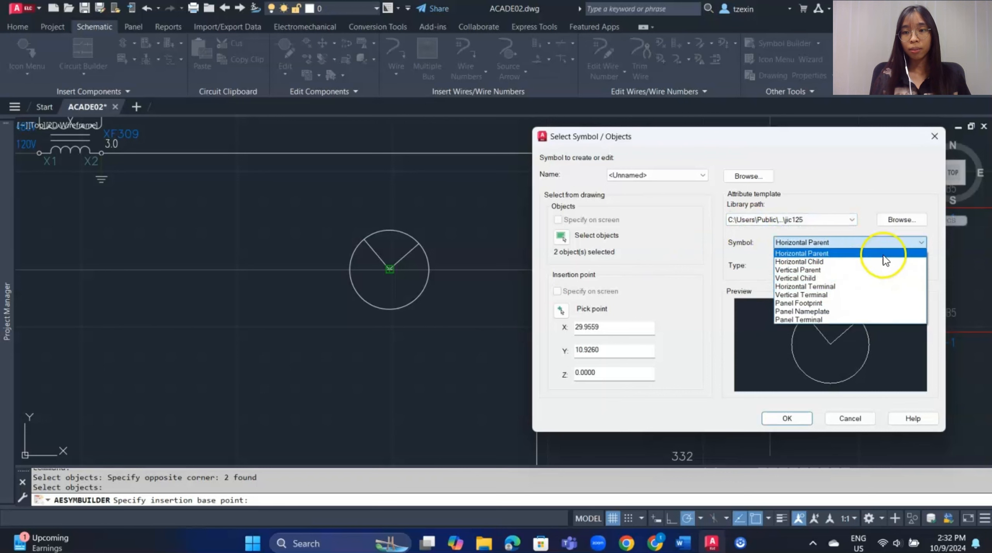
{"action": "left_click", "coordinate": [891, 241]}
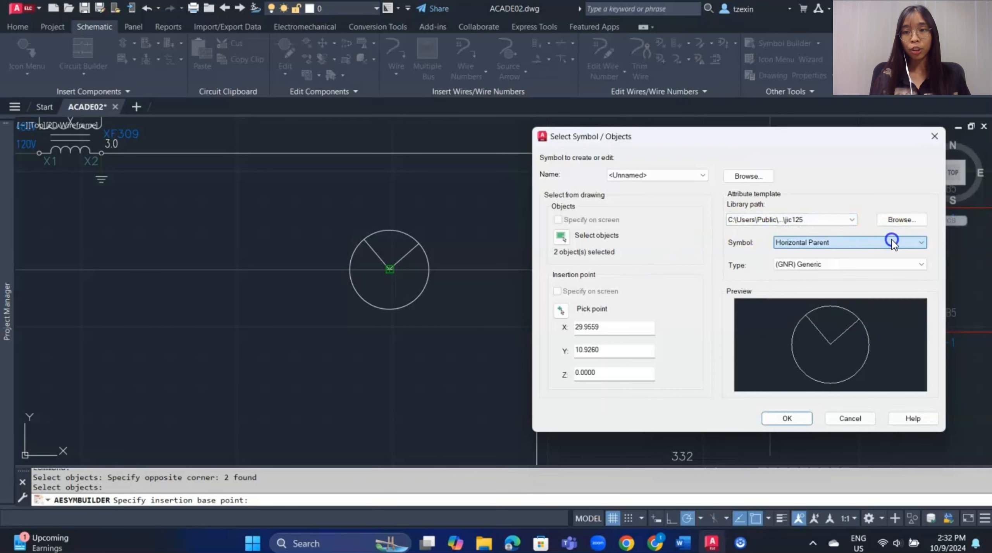
{"action": "left_click", "coordinate": [888, 261]}
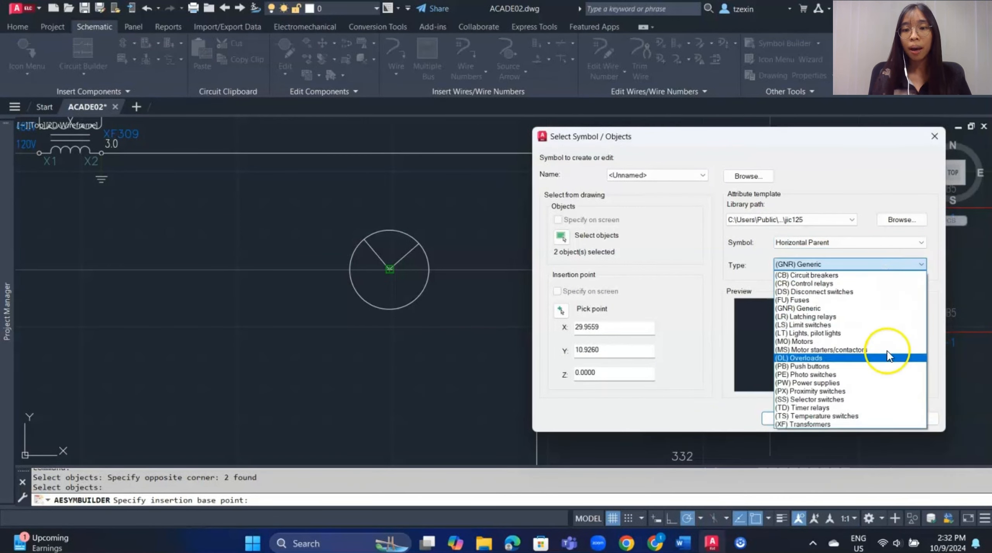
{"action": "left_click", "coordinate": [896, 304]}
{"action": "left_click", "coordinate": [851, 219]}
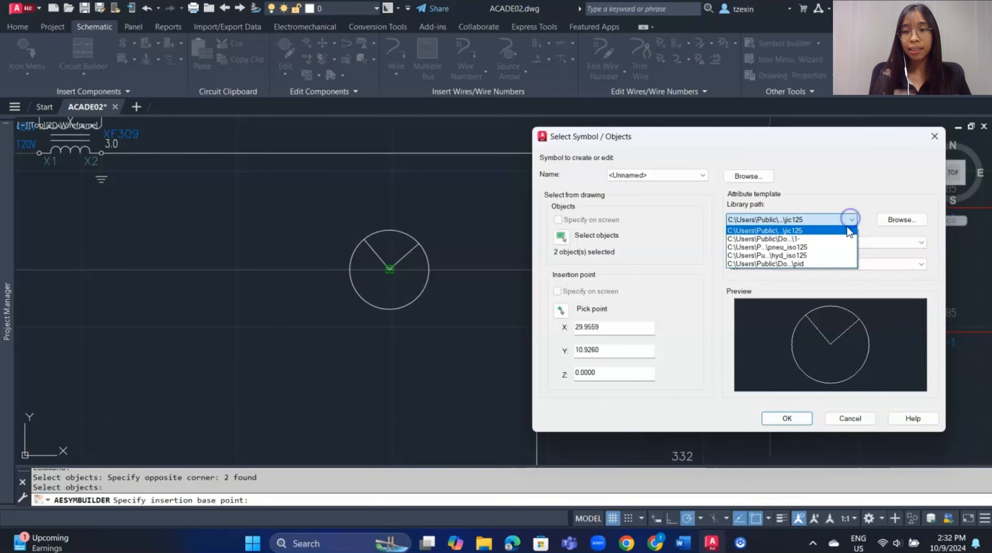
{"action": "left_click", "coordinate": [851, 229]}
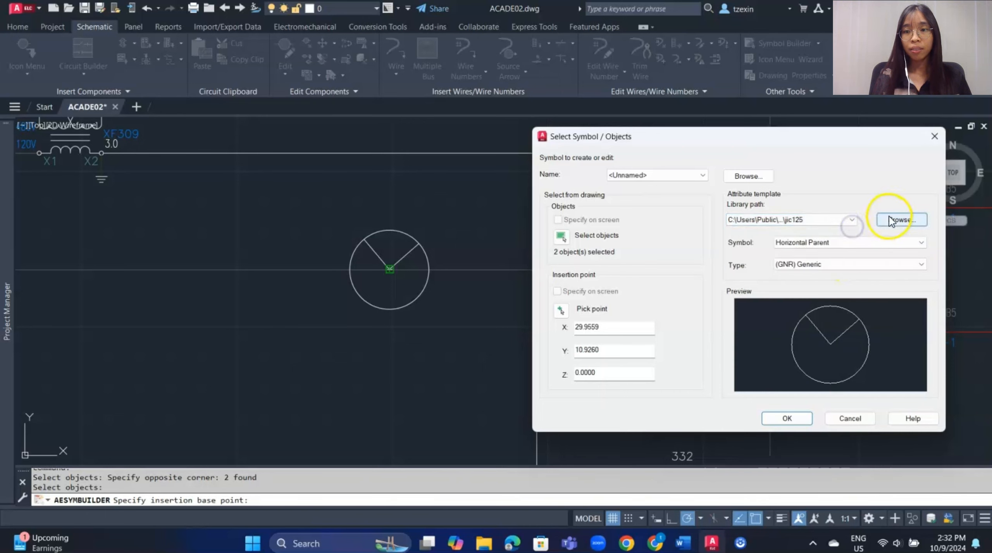
{"action": "left_click", "coordinate": [787, 418]}
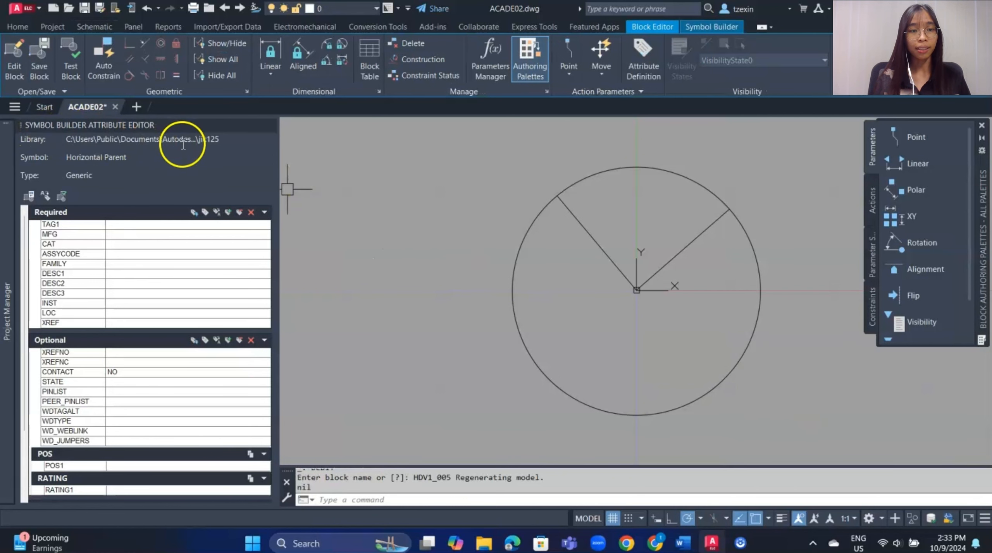
Hide the Symbol Builder Attribute Editor palette and show it again.
{"action": "left_click", "coordinate": [711, 25]}
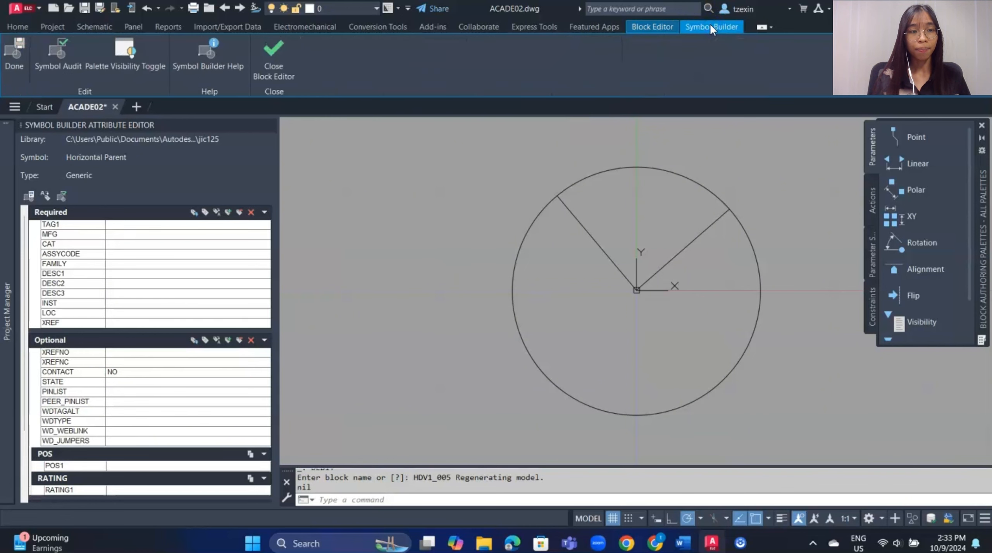
{"action": "left_click", "coordinate": [125, 73]}
{"action": "left_click", "coordinate": [125, 73]}
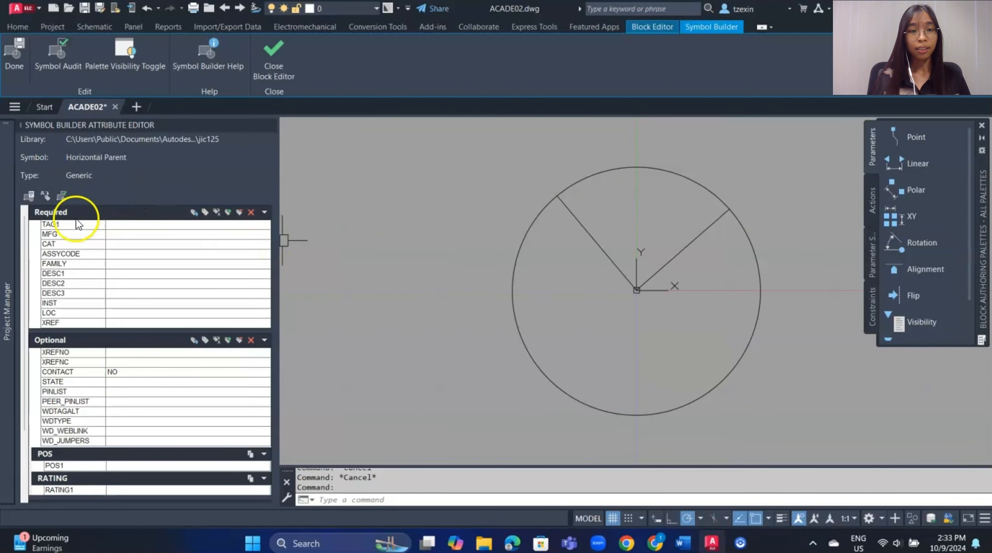
Set the required TAG1 attribute's value to ns.
{"action": "left_click", "coordinate": [133, 224]}
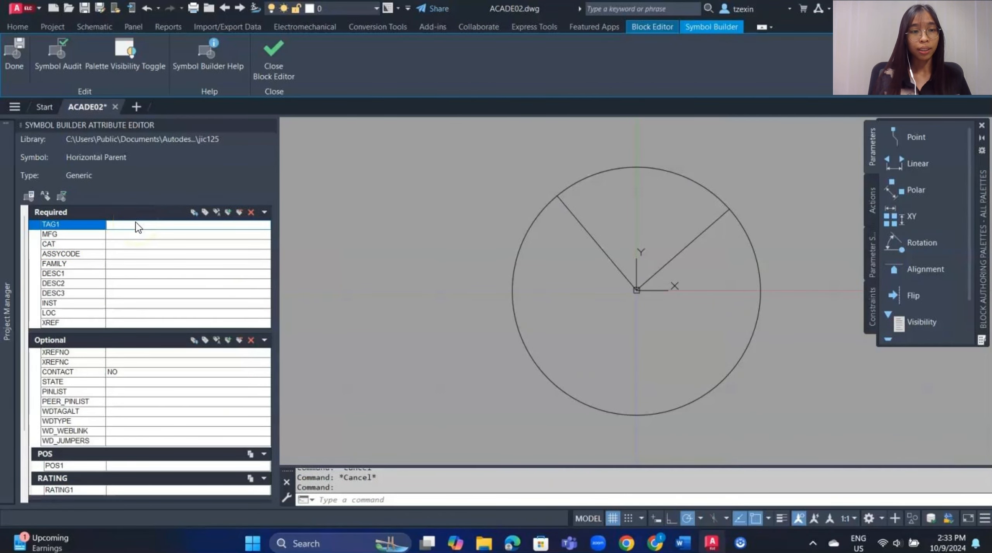
{"action": "type", "text": "n"}
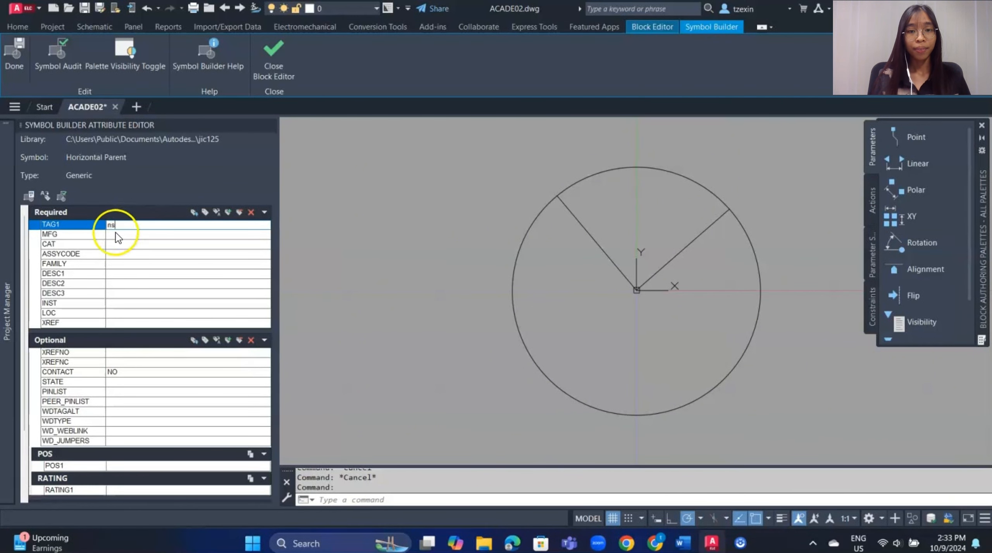
{"action": "type", "text": "s"}
{"action": "left_click", "coordinate": [93, 242]}
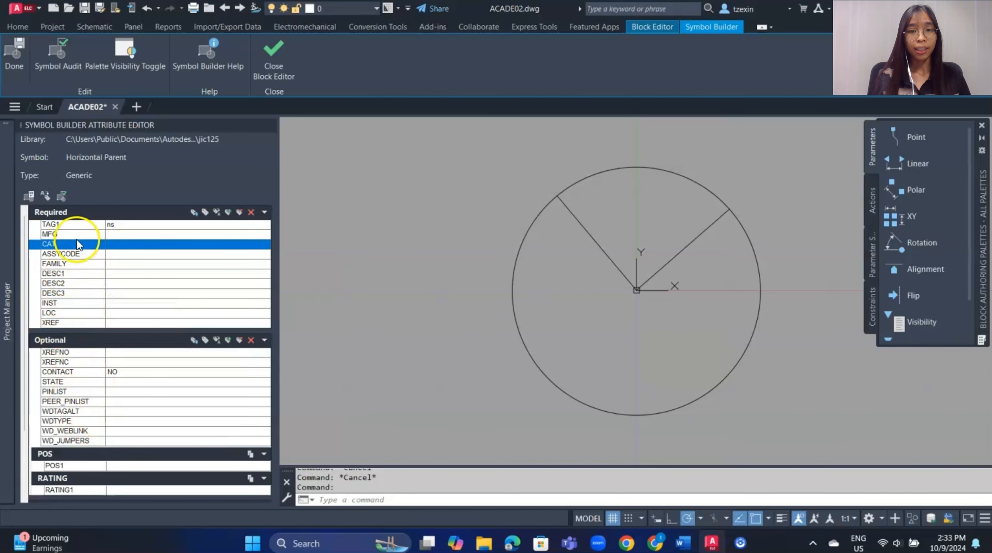
Insert all required attributes from TAG1 to XREF together, with their base point on the vertical axis above the circle's centre.
{"action": "left_click", "coordinate": [74, 224]}
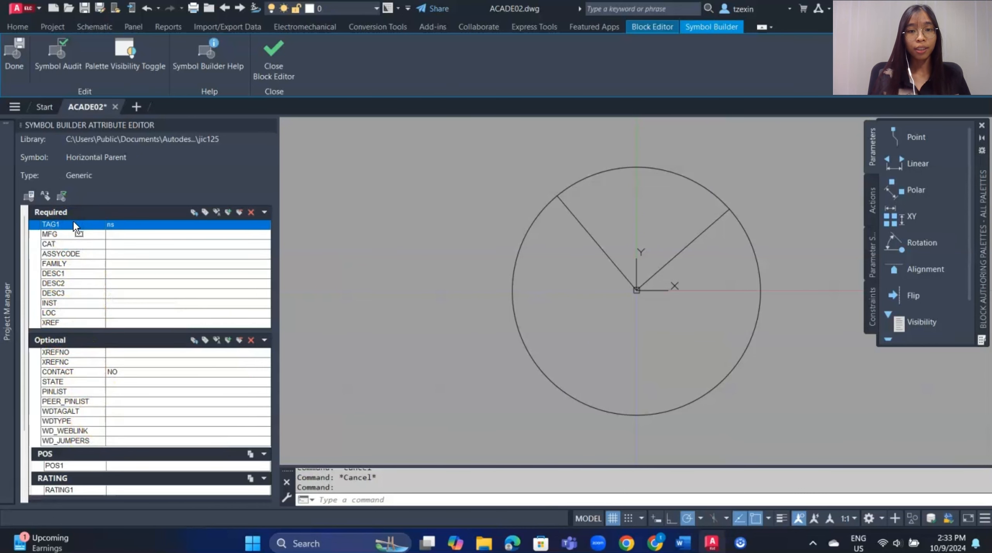
{"action": "left_click", "coordinate": [68, 321], "text": "shift"}
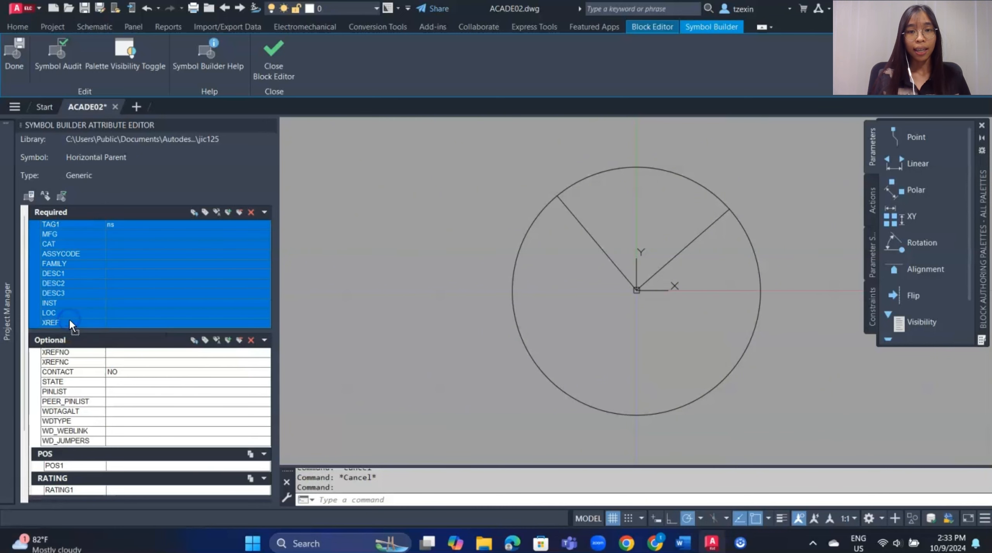
{"action": "left_click", "coordinate": [192, 212]}
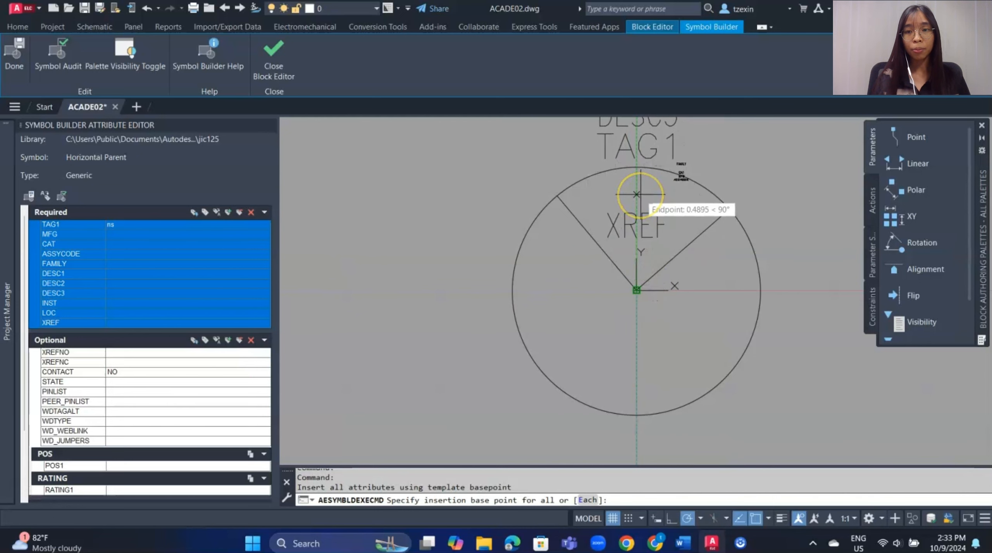
{"action": "left_click", "coordinate": [636, 195]}
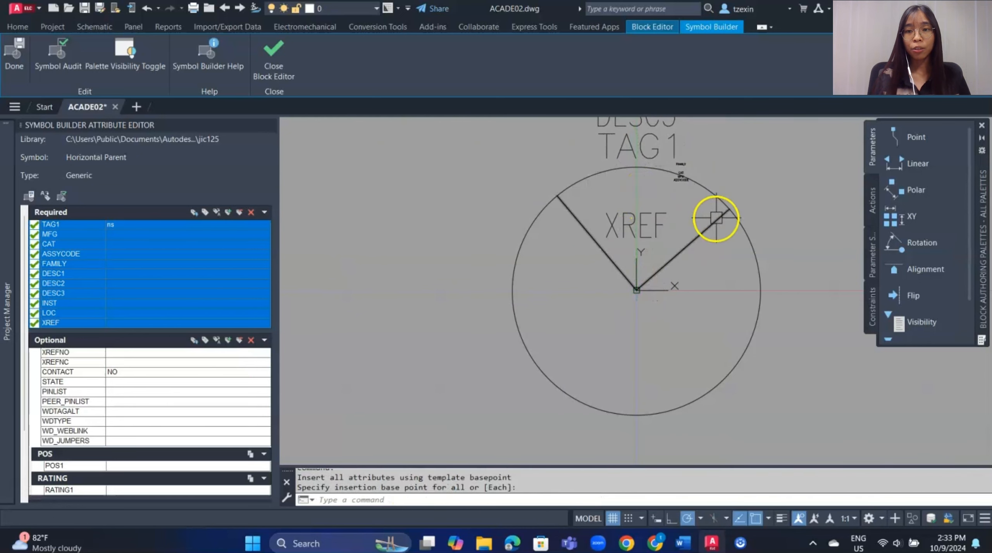
Move the XREF attribute upward inside the circle, just below its upper edge.
{"action": "mouse_move", "coordinate": [753, 223]}
{"action": "middle_mouse_down"}
{"action": "mouse_move", "coordinate": [699, 265]}
{"action": "mouse_move", "coordinate": [663, 330]}
{"action": "mouse_move", "coordinate": [660, 310]}
{"action": "middle_mouse_up"}
{"action": "left_click", "coordinate": [520, 304]}
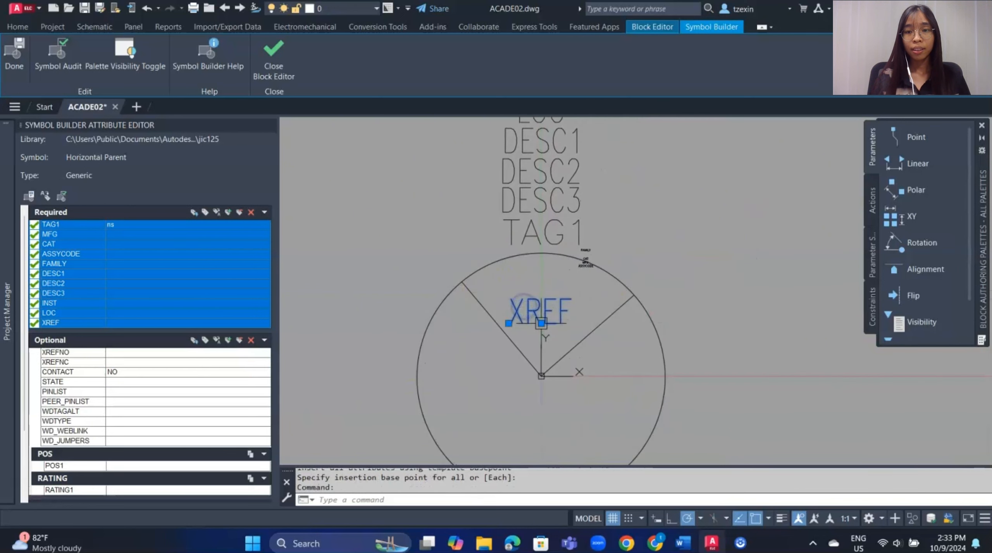
{"action": "left_click", "coordinate": [541, 324]}
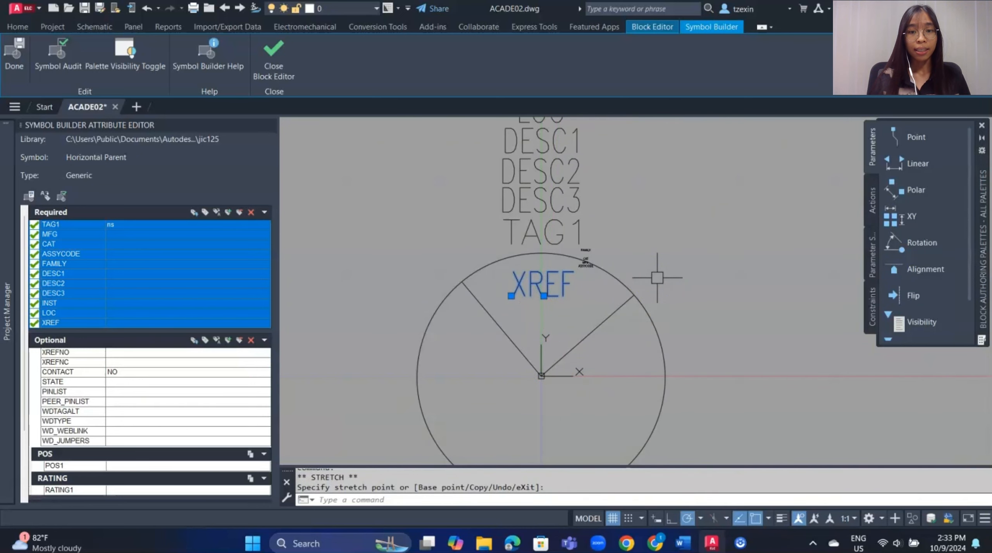
Insert a Left / None wire connection at the circle's left quadrant.
{"action": "scroll", "coordinate": [657, 278], "scroll_direction": "down", "scroll_amount": 2}
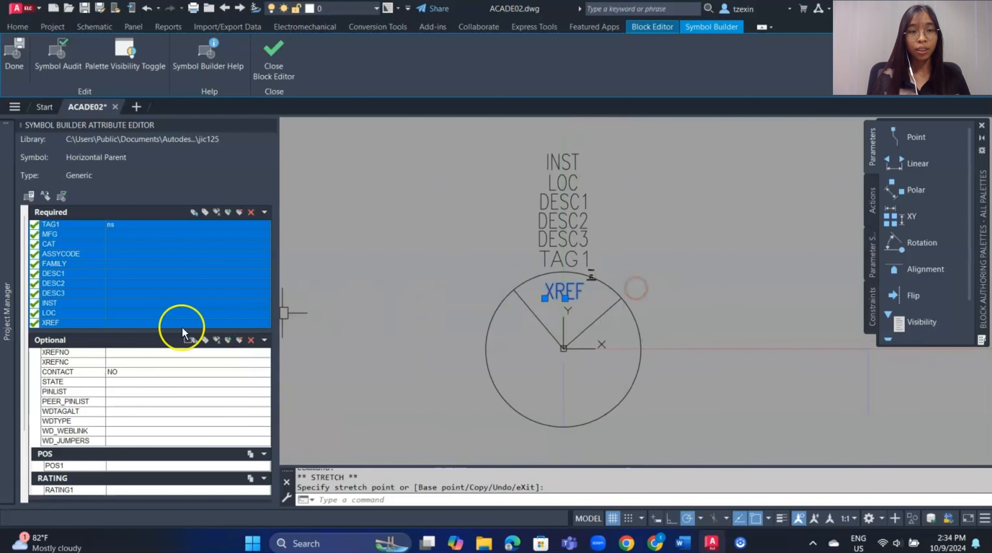
{"action": "left_click_drag", "start_coordinate": [22, 364], "coordinate": [20, 417]}
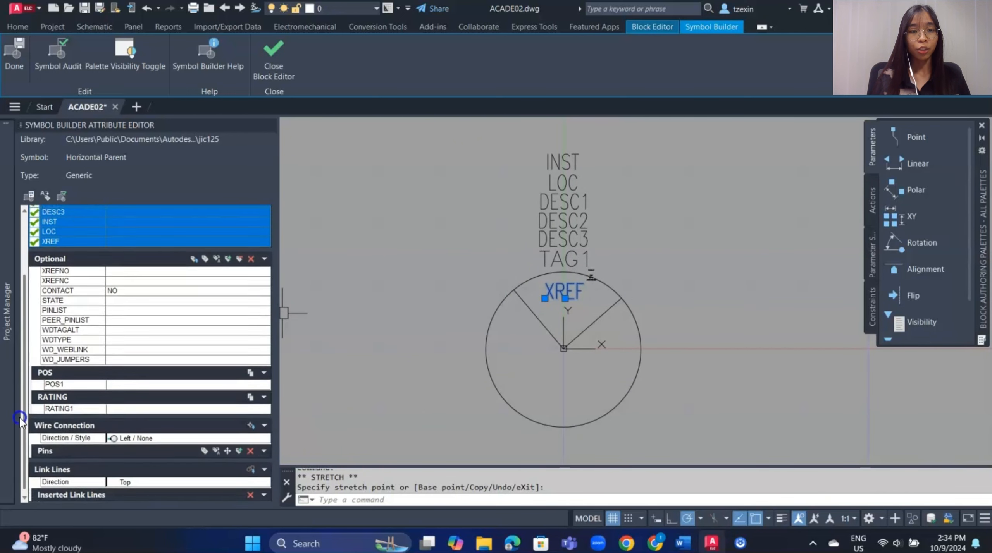
{"action": "left_click", "coordinate": [128, 435]}
{"action": "left_click", "coordinate": [135, 448]}
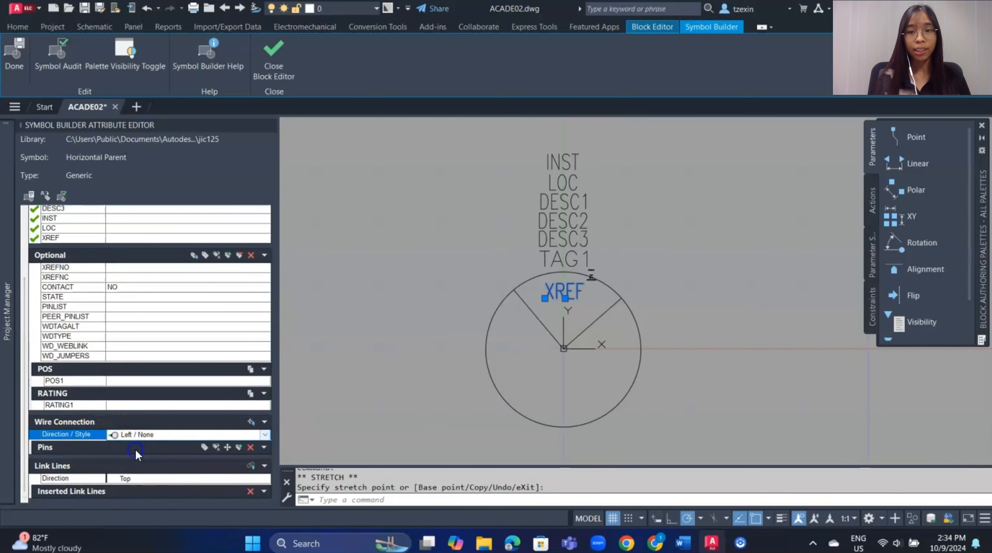
{"action": "left_click", "coordinate": [252, 423]}
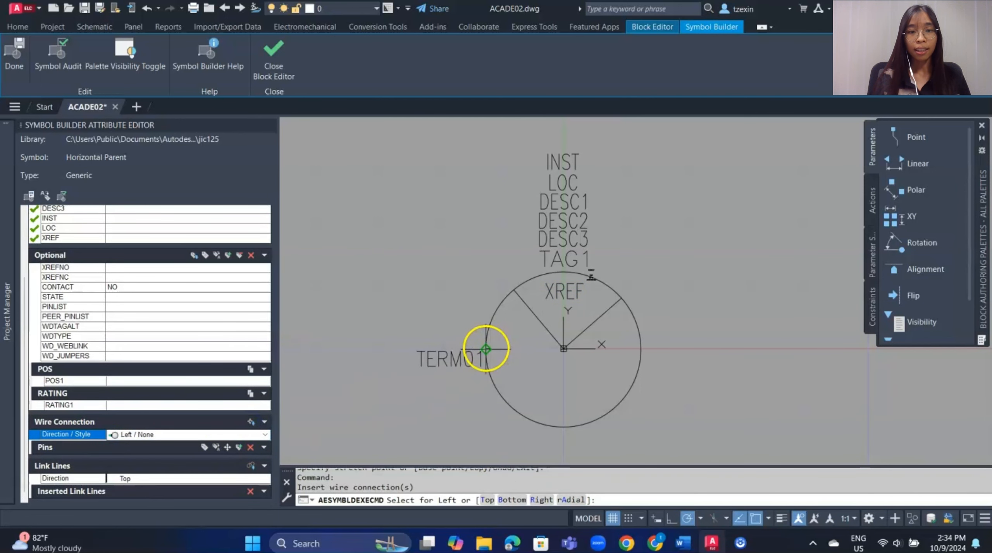
{"action": "left_click", "coordinate": [486, 349]}
Insert a Right / None wire connection at the circle's right quadrant and end the insertion.
{"action": "left_click", "coordinate": [229, 433]}
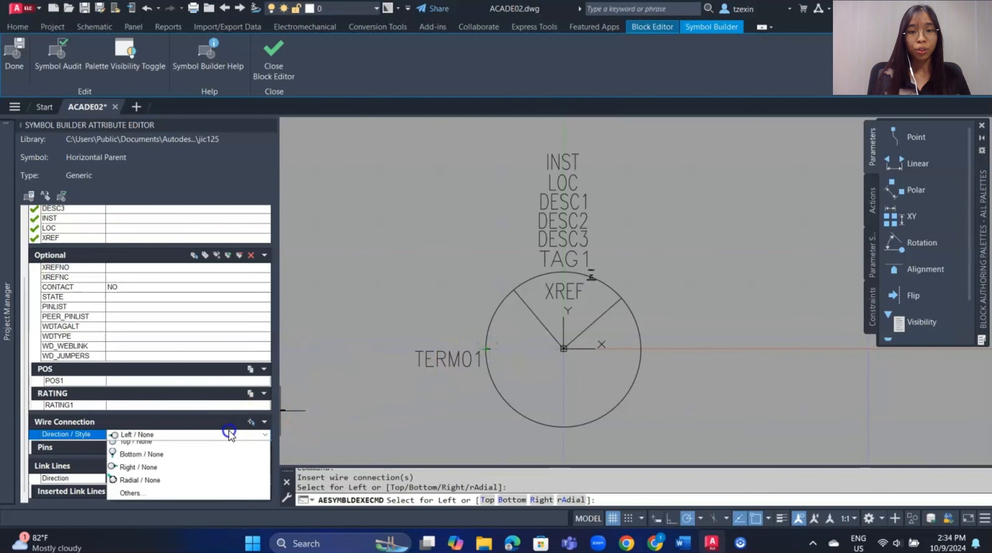
{"action": "left_click", "coordinate": [215, 486]}
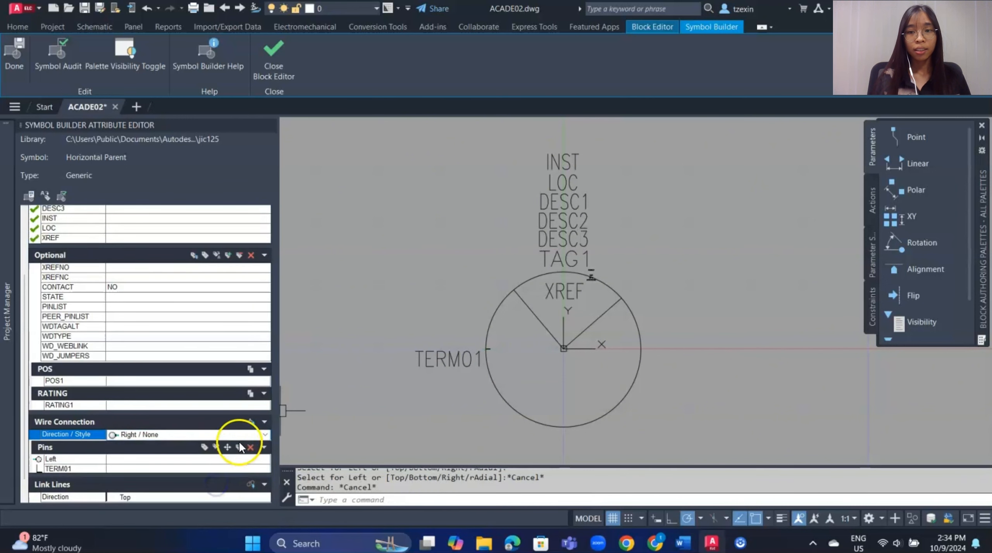
{"action": "left_click", "coordinate": [251, 422]}
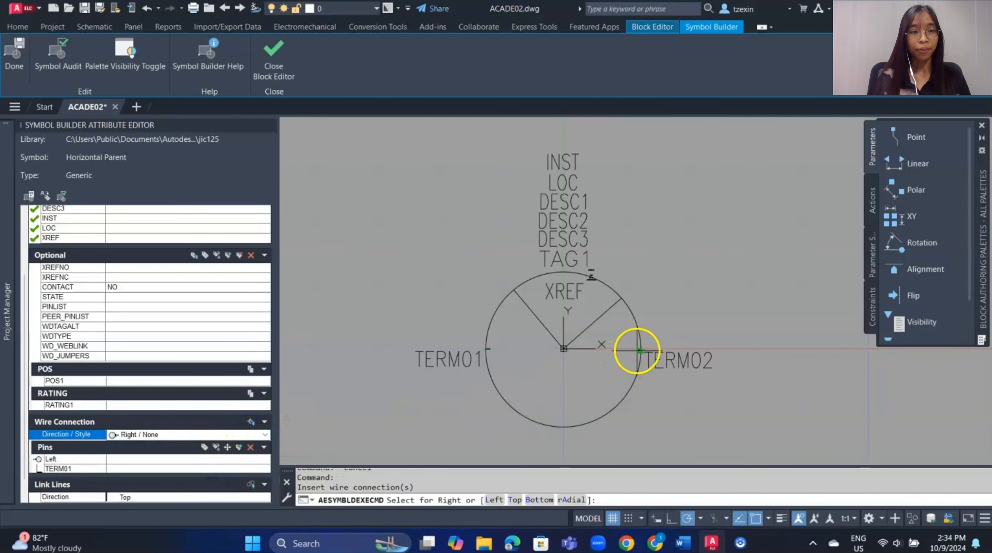
{"action": "left_click", "coordinate": [639, 350]}
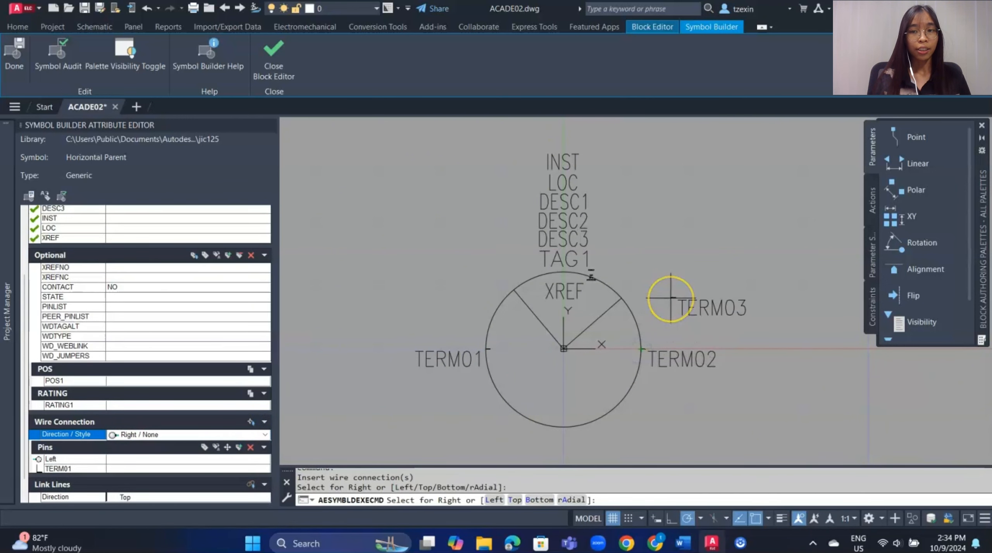
{"action": "key", "text": "Escape"}
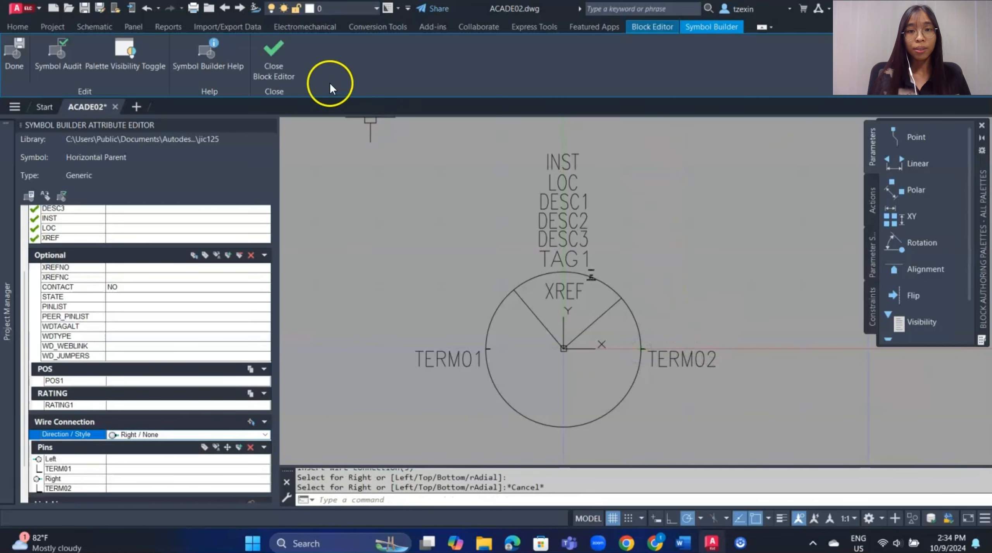
Close the block editor and save the symbol as a Generic (DV) Wblock with unique identifier _008 and symbol name HDV1_008.
{"action": "left_click", "coordinate": [267, 64]}
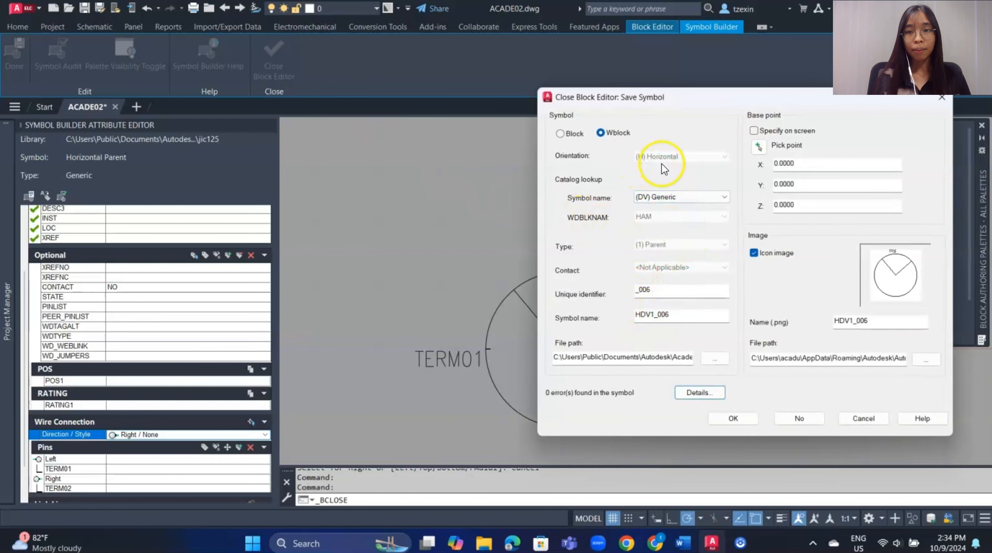
{"action": "left_click", "coordinate": [661, 194]}
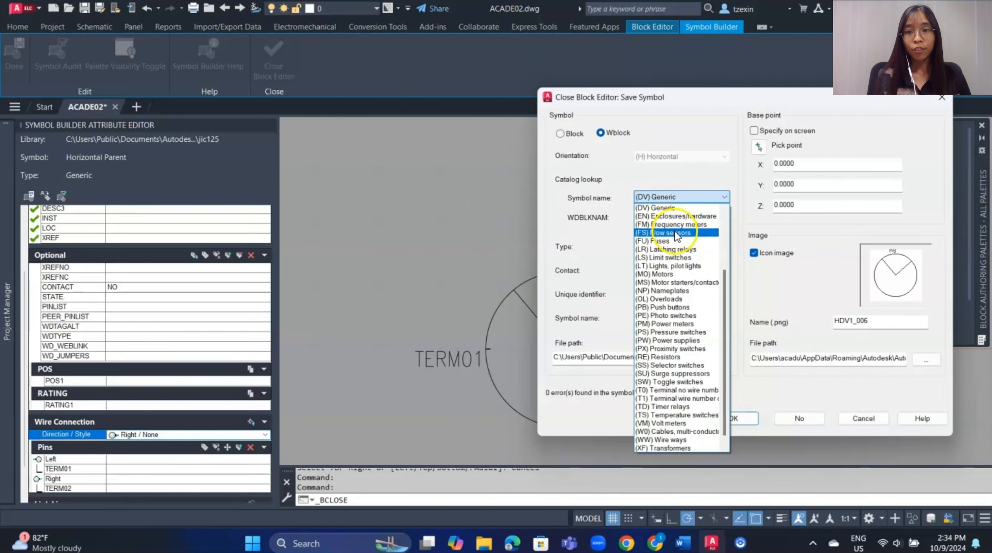
{"action": "left_click", "coordinate": [690, 211]}
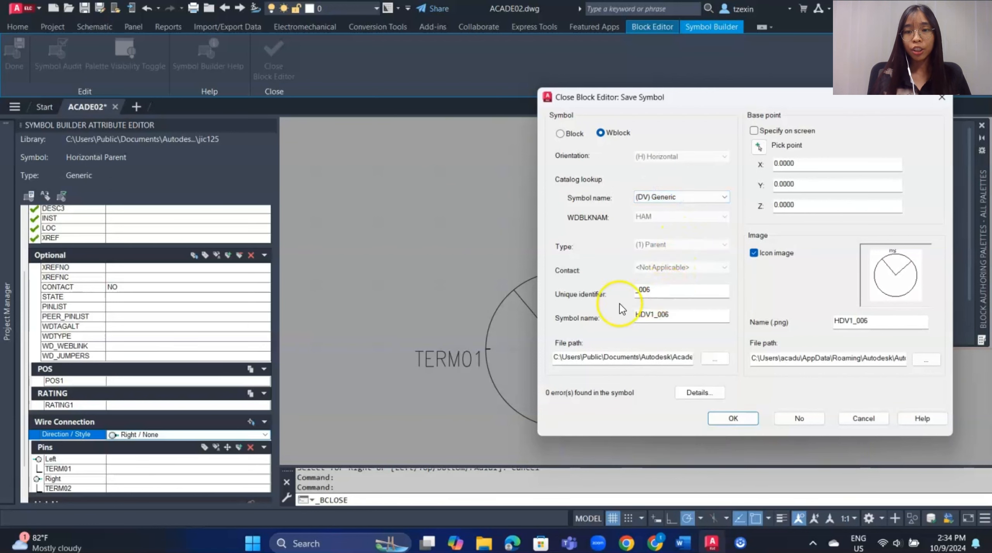
{"action": "left_click", "coordinate": [664, 290]}
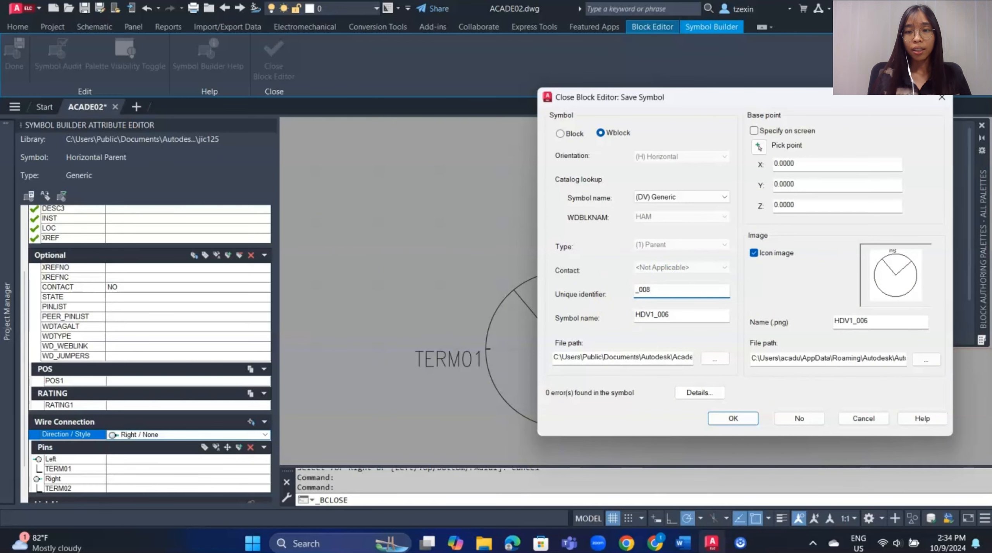
{"action": "left_click", "coordinate": [679, 317]}
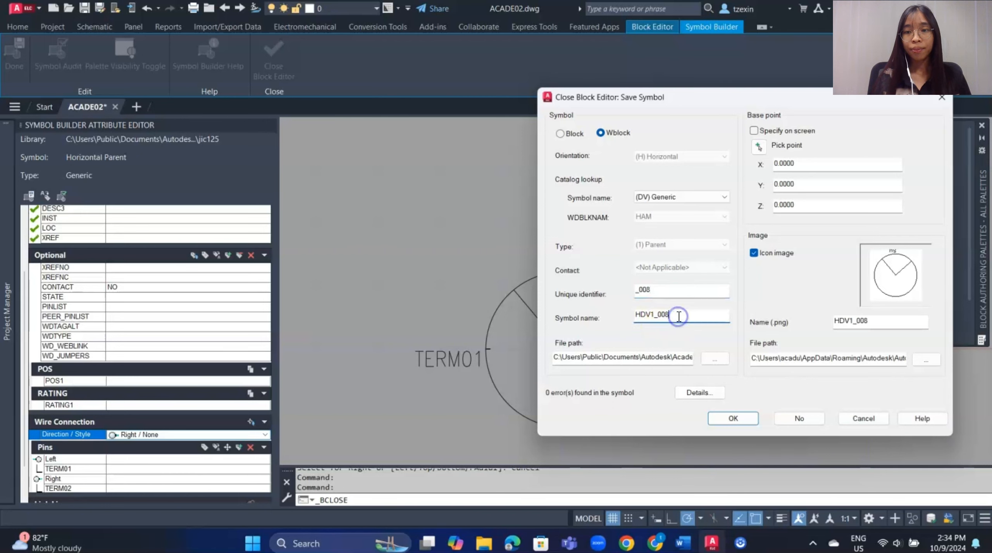
{"action": "left_click", "coordinate": [706, 362]}
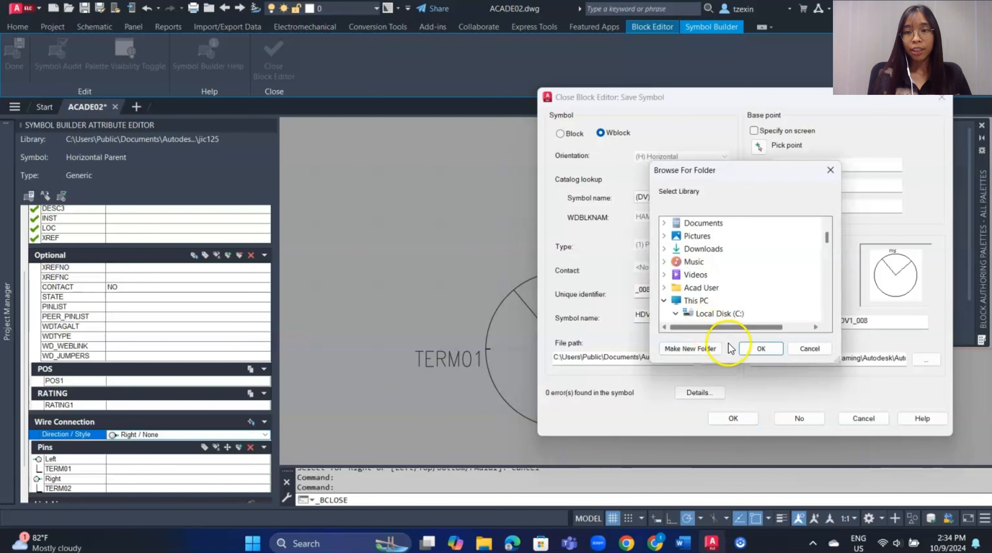
{"action": "left_click", "coordinate": [804, 351]}
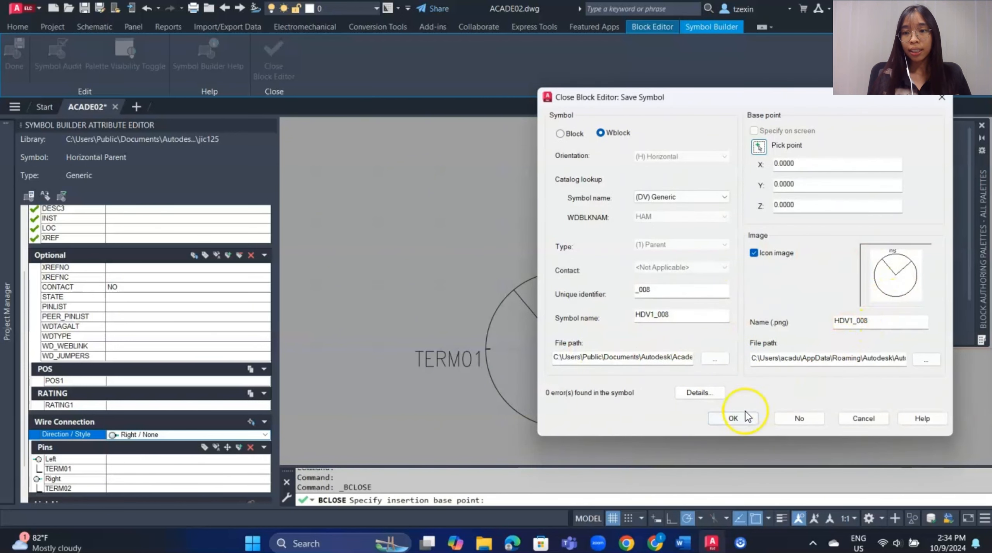
{"action": "left_click", "coordinate": [734, 418]}
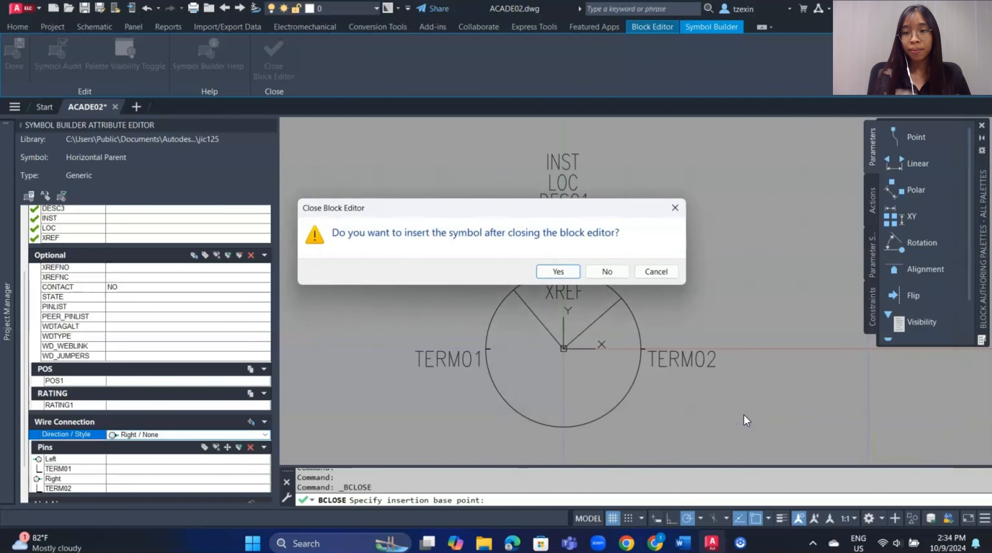
Insert the saved symbol over the first circle on the rung below the transformer, with description lines "new" and "symbol".
{"action": "left_click", "coordinate": [558, 274]}
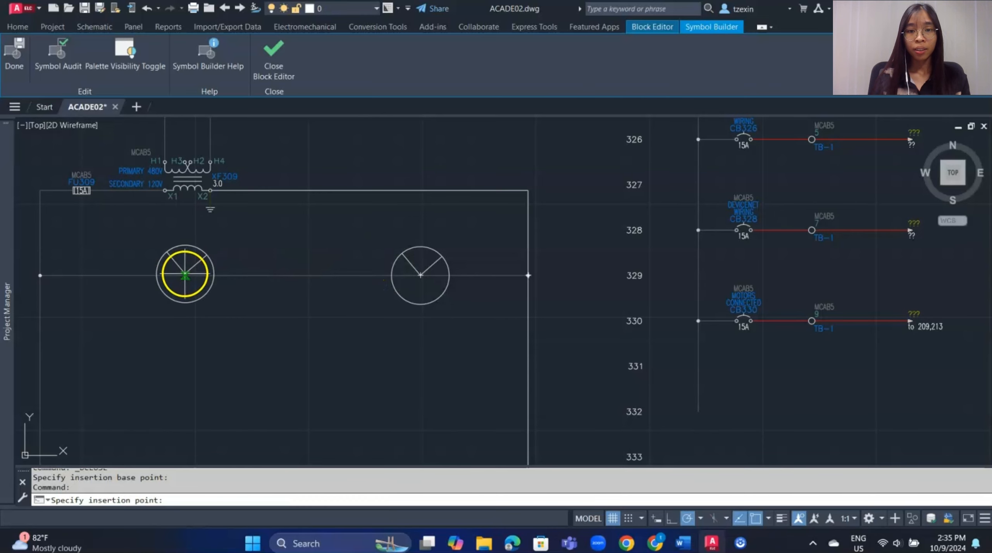
{"action": "left_click", "coordinate": [185, 276]}
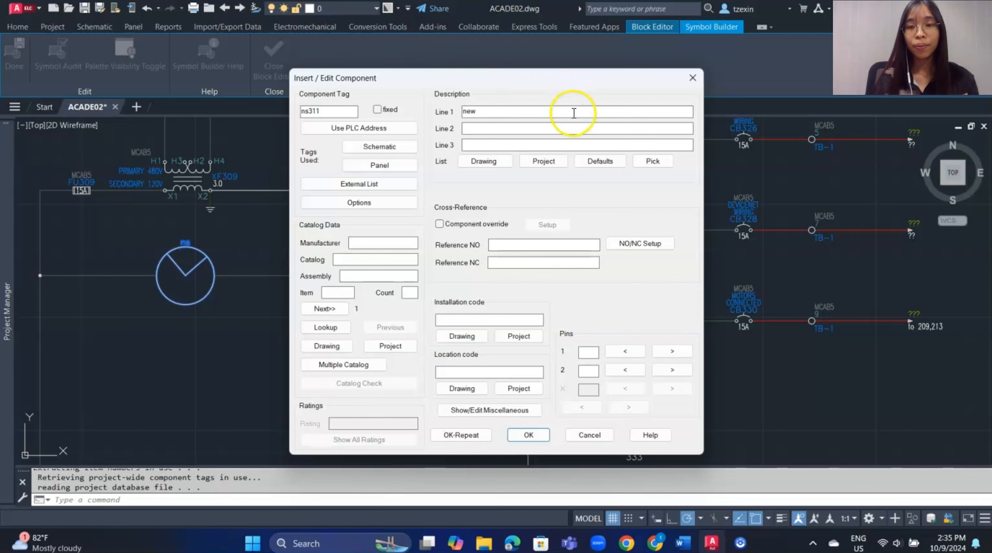
{"action": "left_click", "coordinate": [572, 132]}
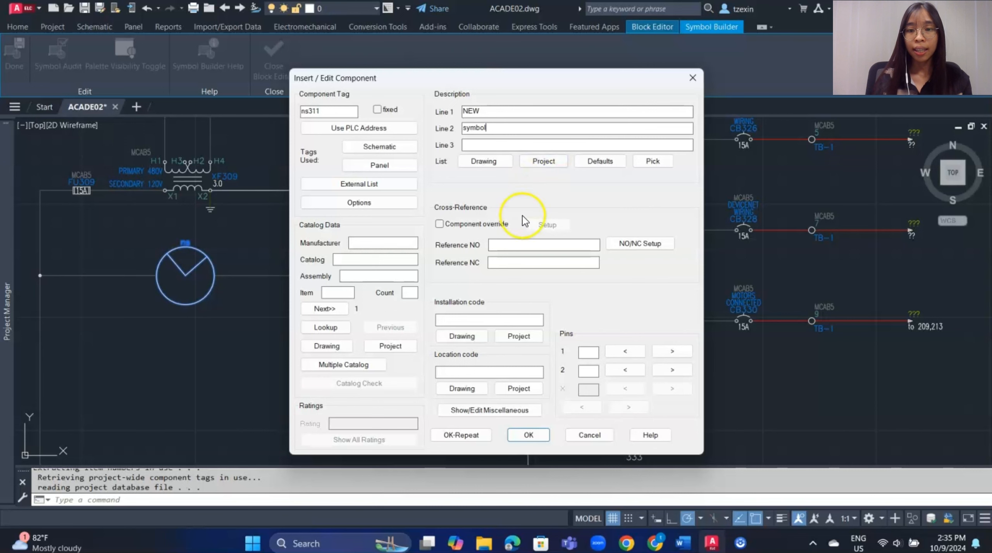
{"action": "left_click", "coordinate": [513, 435]}
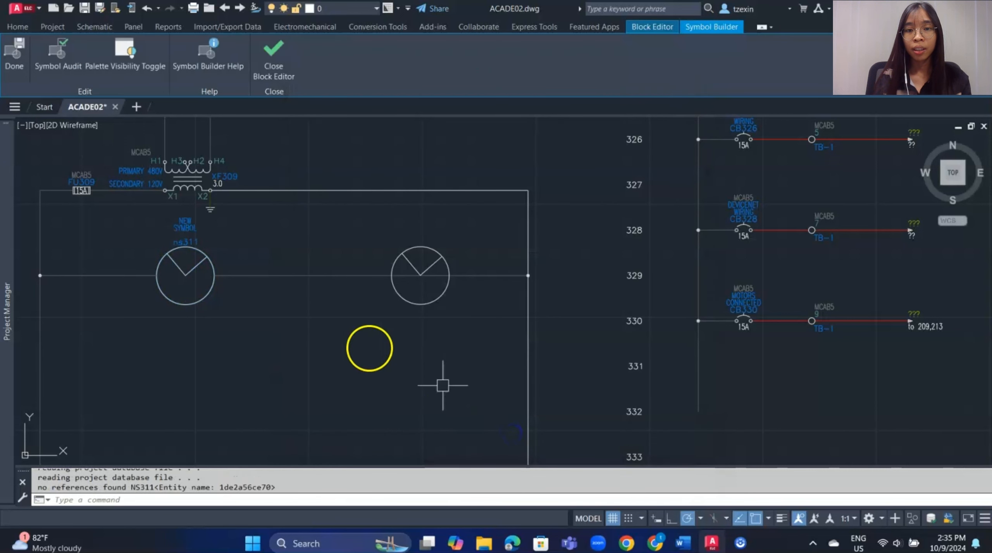
Open the Icon Menu Wizard with the default schematic menu file ACE_JIC_MENU.DAT.
{"action": "scroll", "coordinate": [163, 217], "scroll_direction": "up", "scroll_amount": 3}
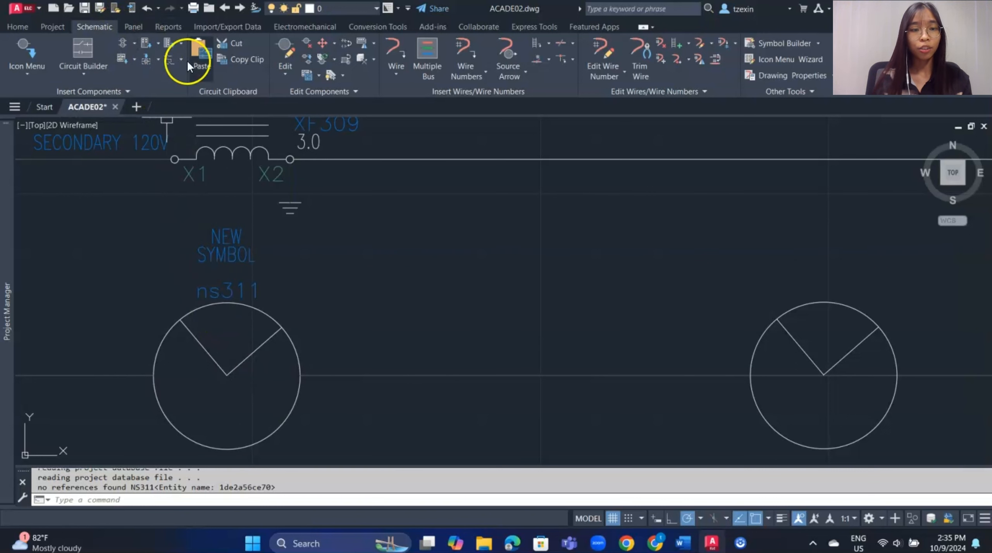
{"action": "left_click", "coordinate": [787, 59]}
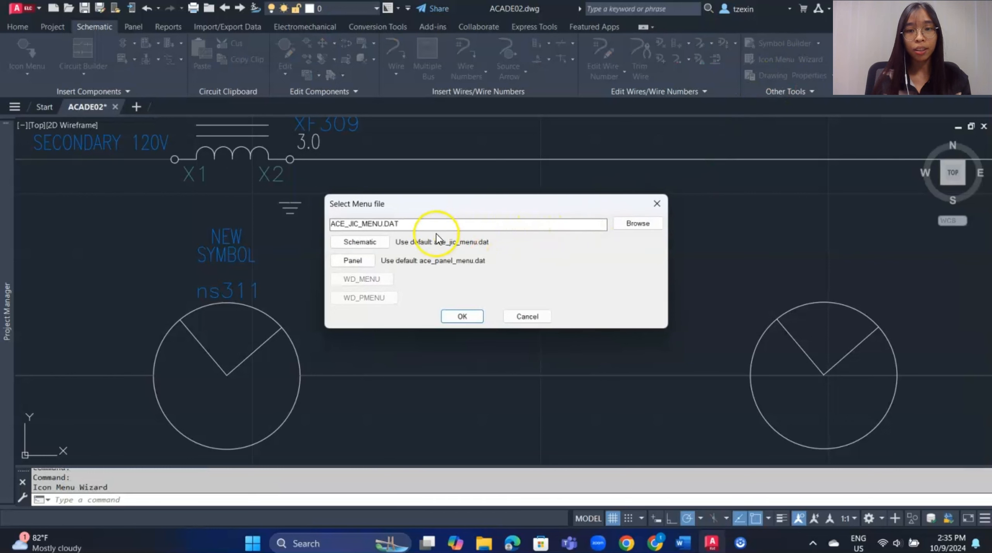
{"action": "left_click", "coordinate": [388, 243]}
{"action": "left_click", "coordinate": [350, 260]}
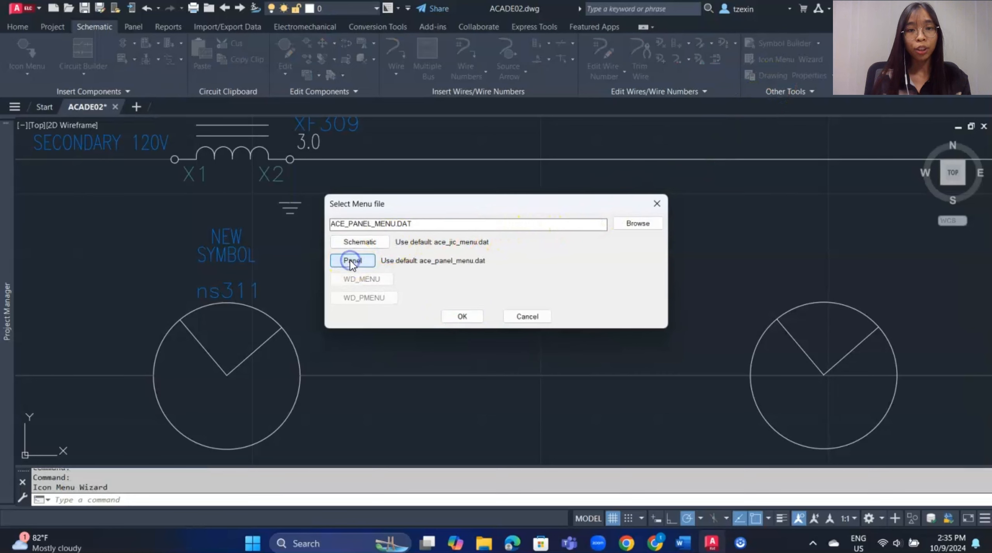
{"action": "left_click", "coordinate": [366, 241]}
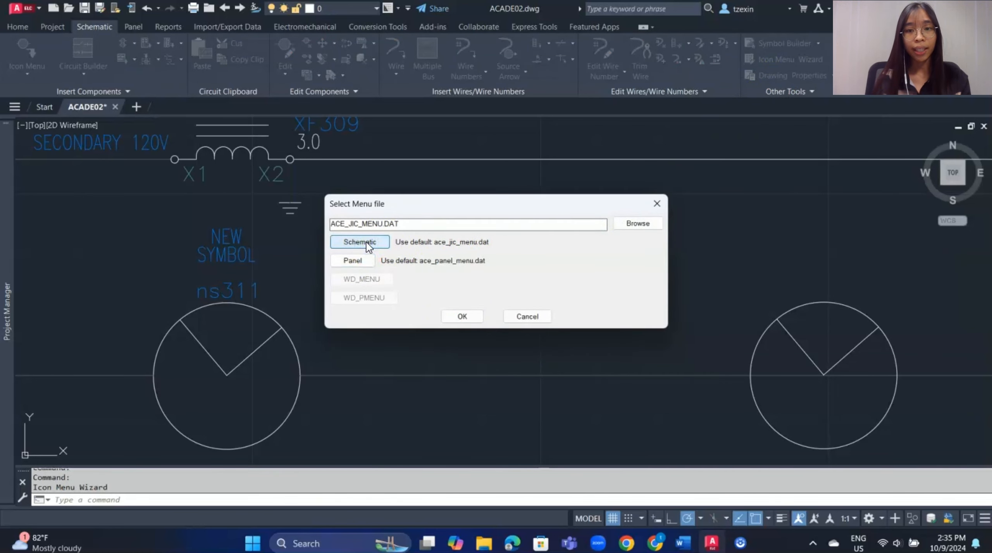
{"action": "left_click", "coordinate": [462, 316]}
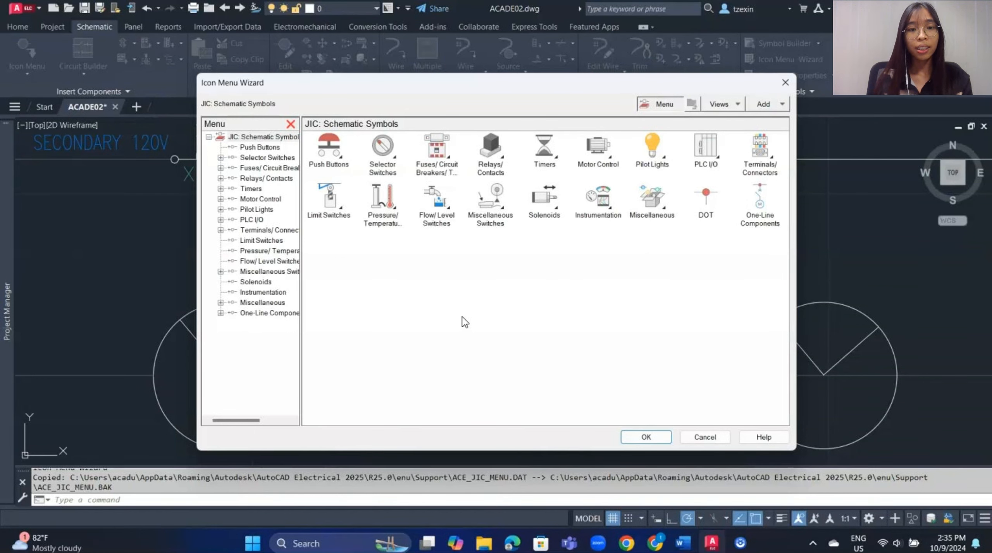
Start a component icon named "new symbol" in the main schematic menu, taking its image from the inserted ns311 symbol.
{"action": "left_click", "coordinate": [776, 105]}
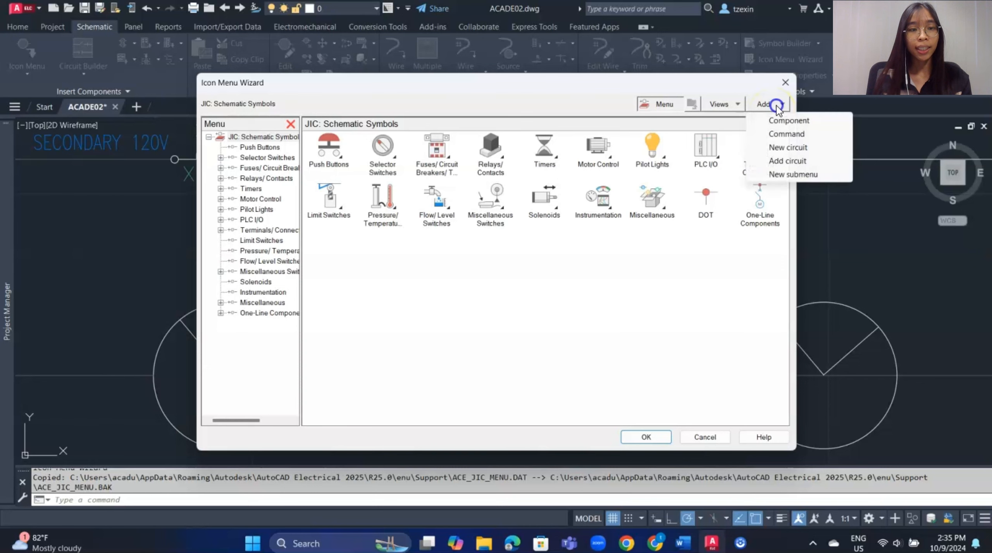
{"action": "left_click", "coordinate": [827, 123]}
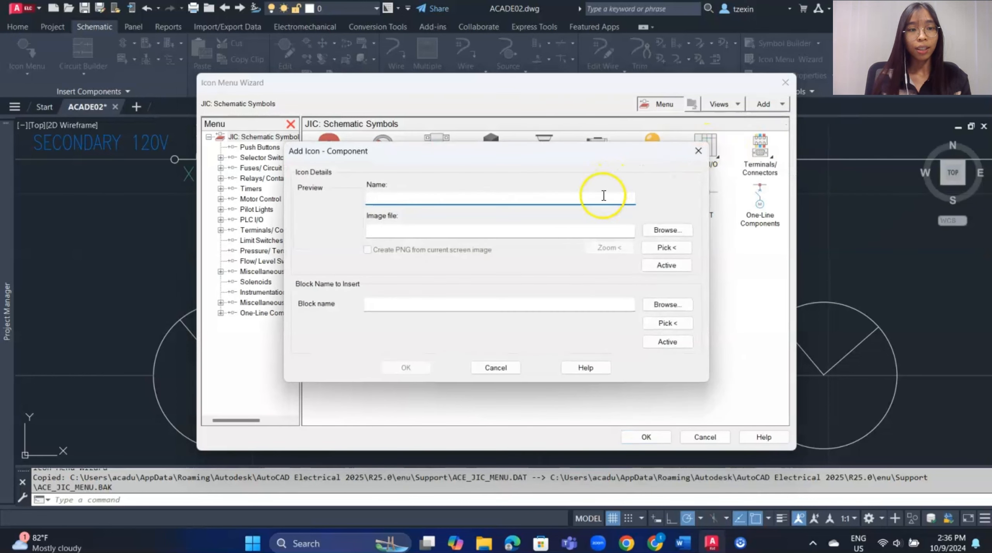
{"action": "type", "text": "new"}
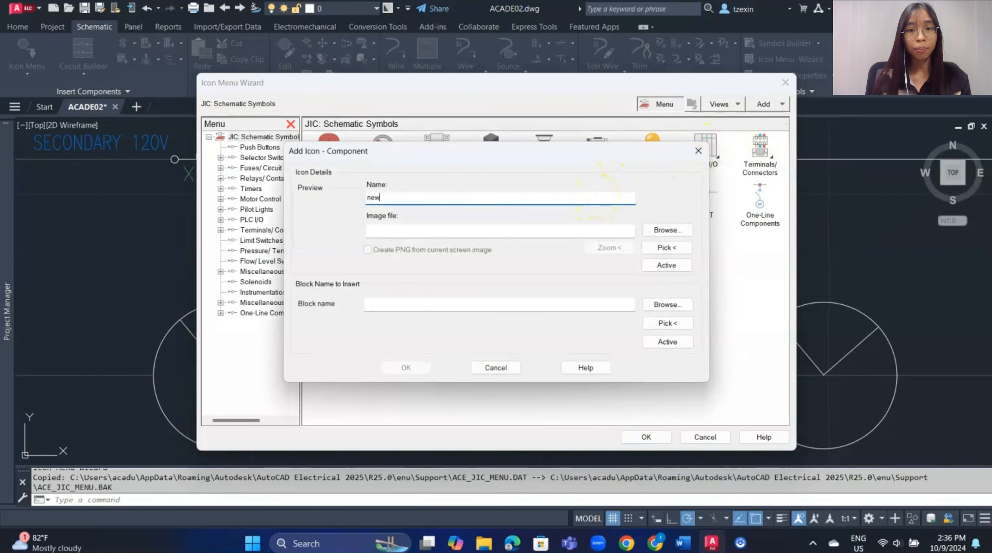
{"action": "type", "text": " symbol"}
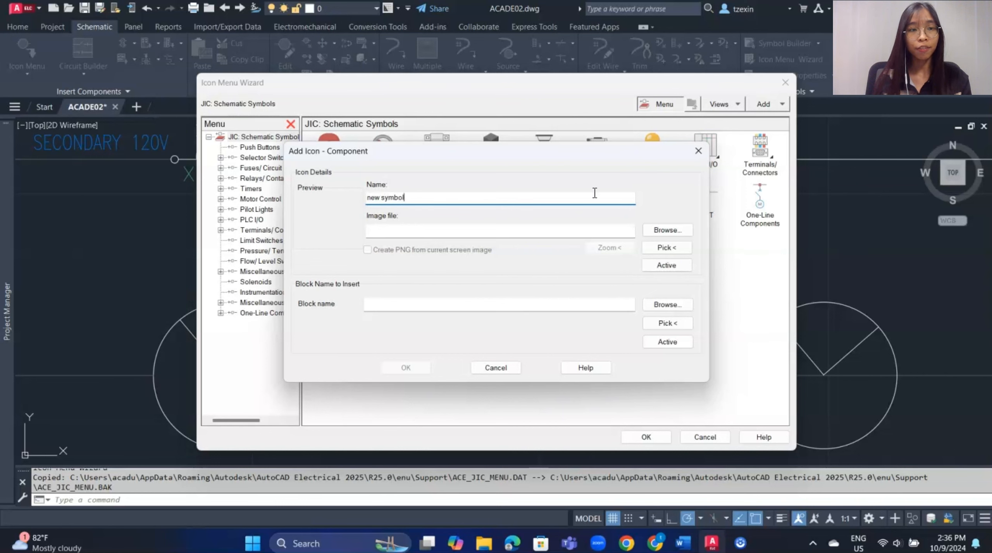
{"action": "left_click", "coordinate": [664, 248]}
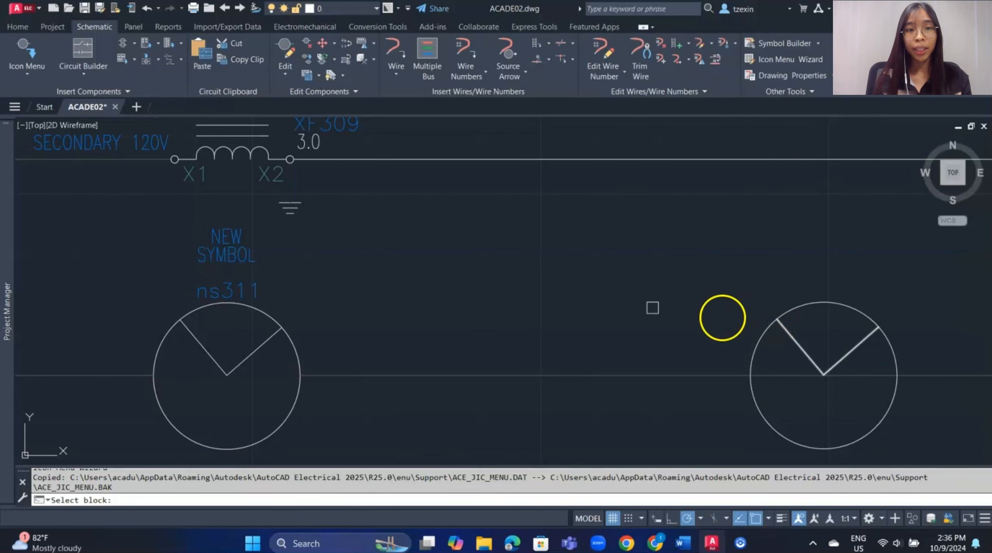
{"action": "left_click", "coordinate": [291, 338]}
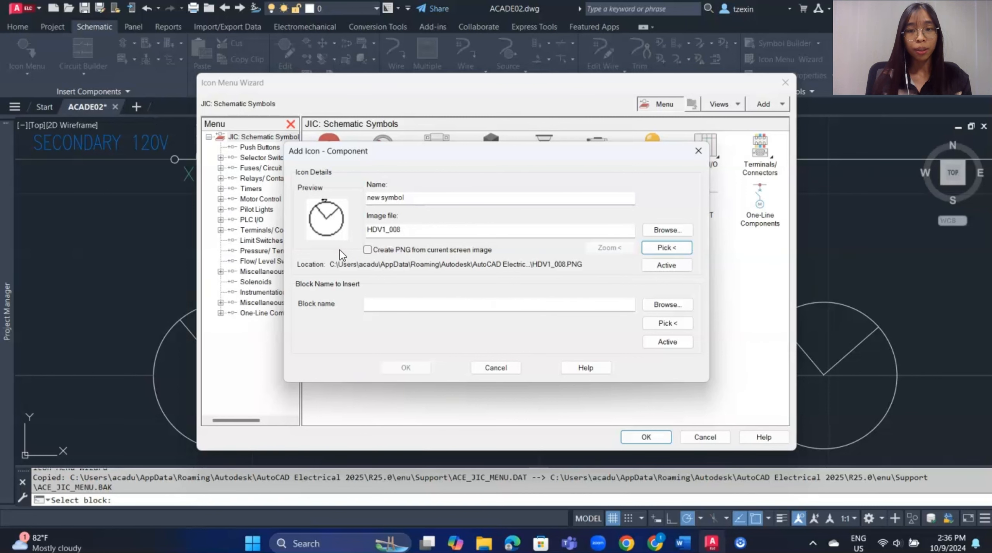
Take the icon's block name from the inserted ns311 symbol, then add the icon and save the icon menu.
{"action": "left_click", "coordinate": [667, 323]}
{"action": "left_click", "coordinate": [272, 328]}
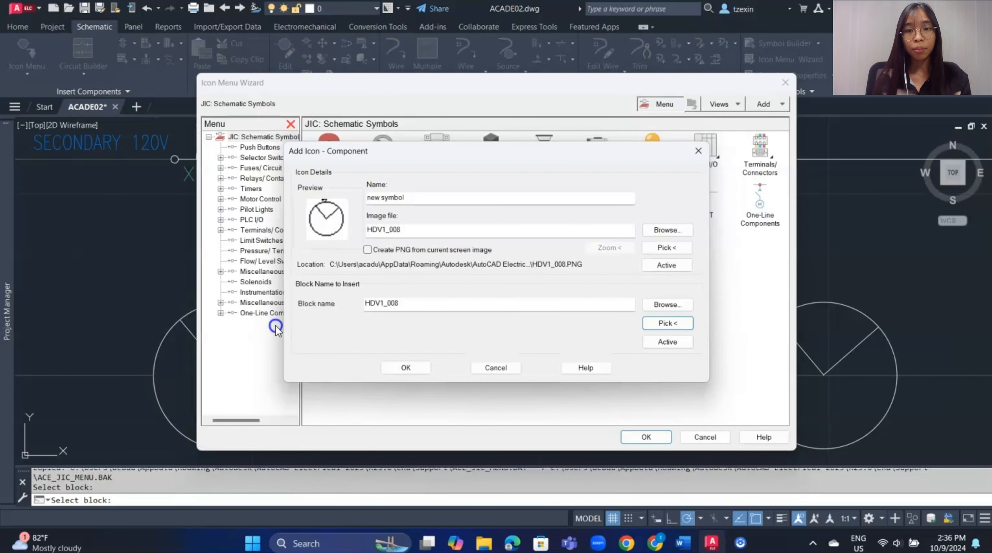
{"action": "left_click", "coordinate": [403, 368]}
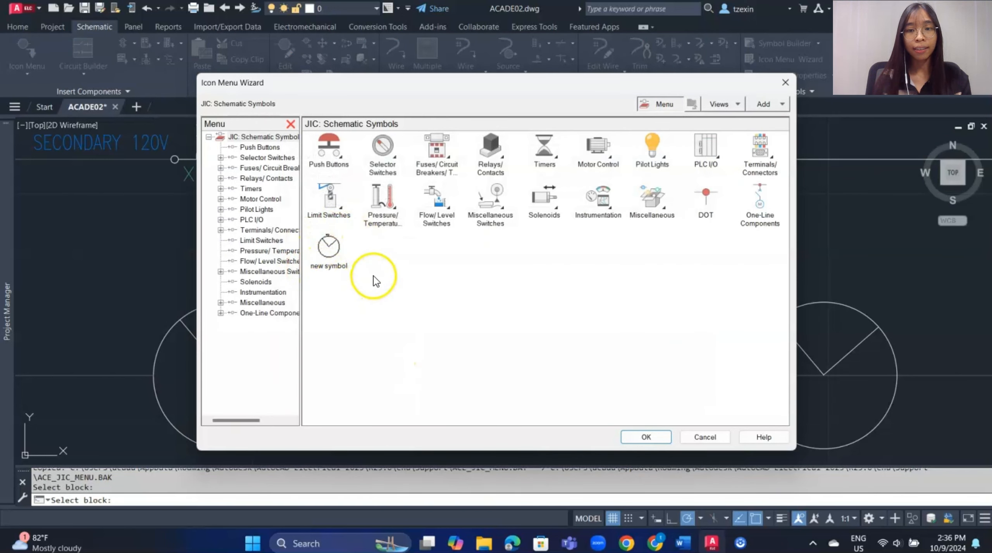
{"action": "left_click", "coordinate": [661, 437]}
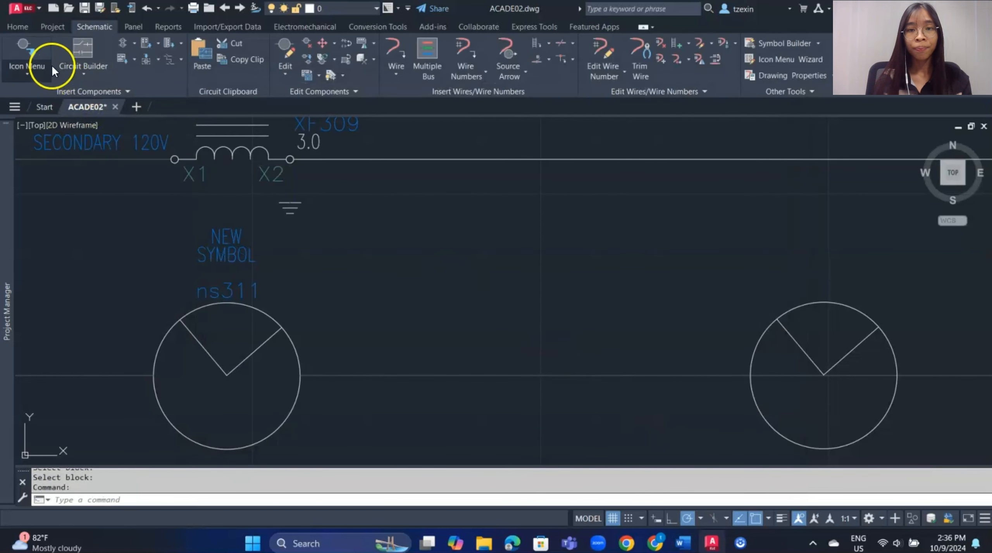
Insert the "new symbol" component from the icon menu on the wire midway between the two circles, leaving the descriptions blank.
{"action": "left_click", "coordinate": [58, 89]}
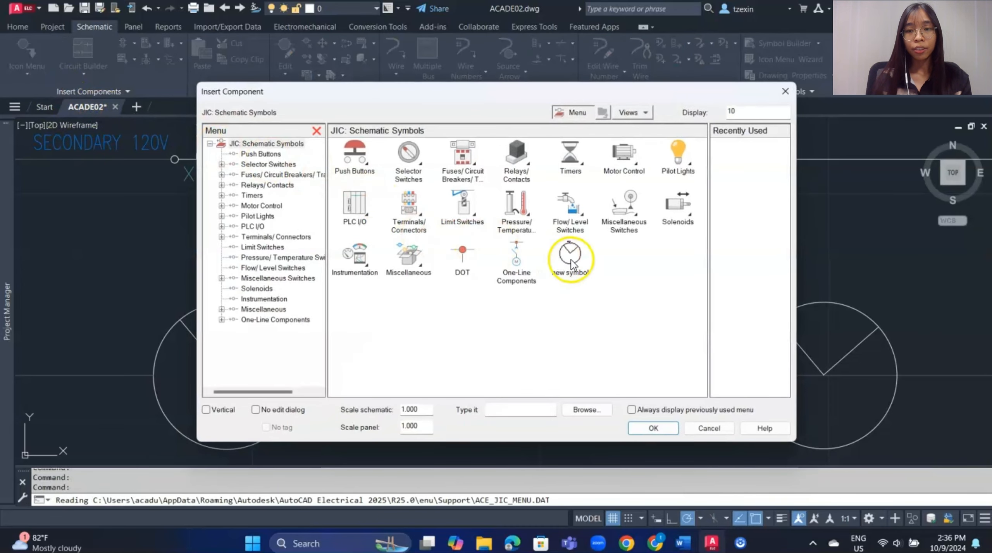
{"action": "left_click", "coordinate": [559, 263]}
{"action": "left_click", "coordinate": [526, 366]}
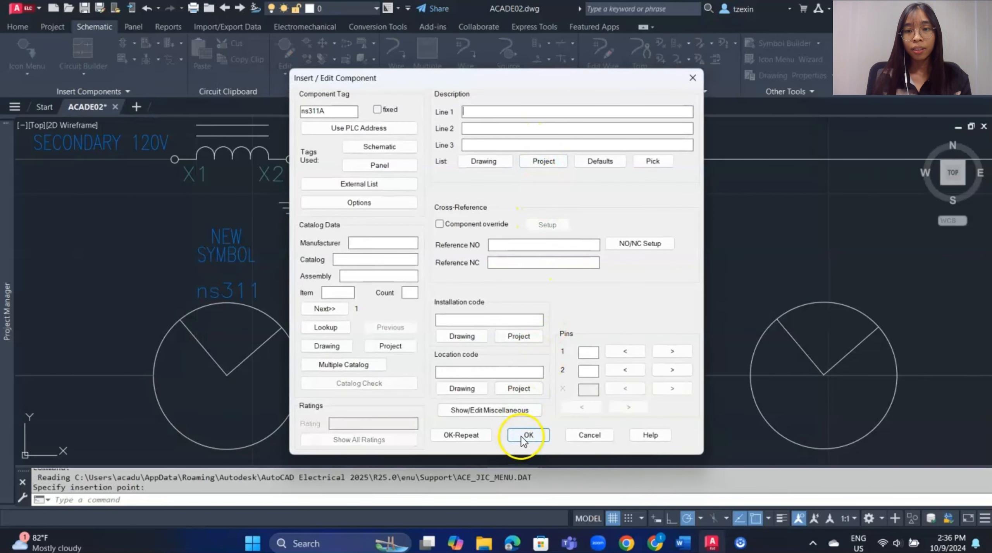
{"action": "left_click", "coordinate": [517, 436]}
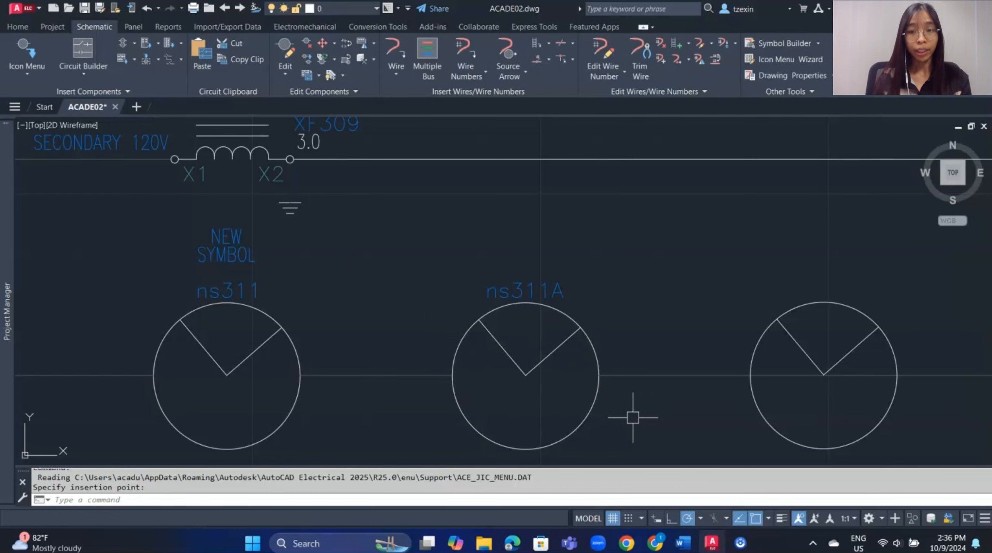
Switch the ACADE02 drawing from model space to the Layout1 paper space.
{"action": "scroll", "coordinate": [560, 322], "scroll_direction": "down", "scroll_amount": 10}
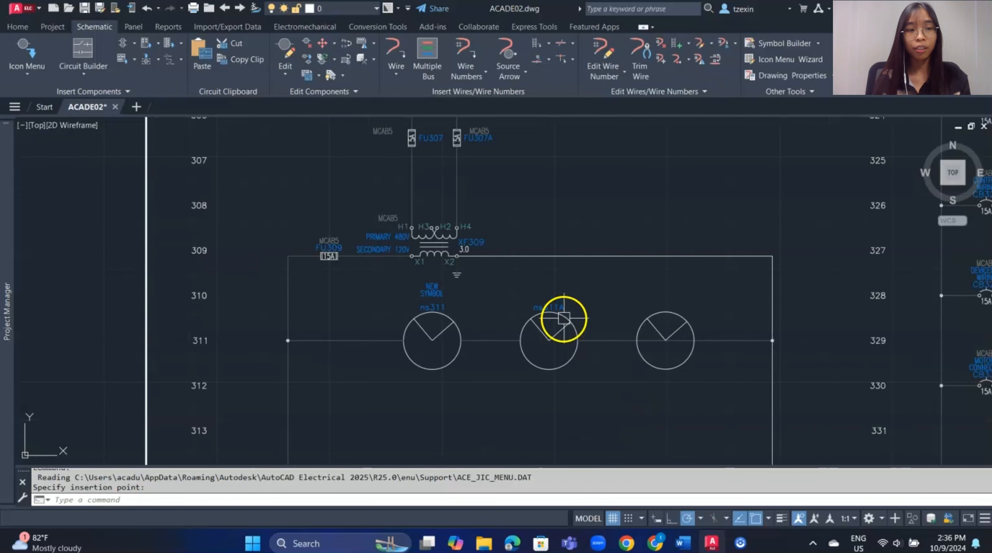
{"action": "scroll", "coordinate": [561, 320], "scroll_direction": "down", "scroll_amount": 2}
{"action": "middle_click_drag", "start_coordinate": [561, 320], "coordinate": [446, 309]}
{"action": "scroll", "coordinate": [446, 309], "scroll_direction": "up", "scroll_amount": 2}
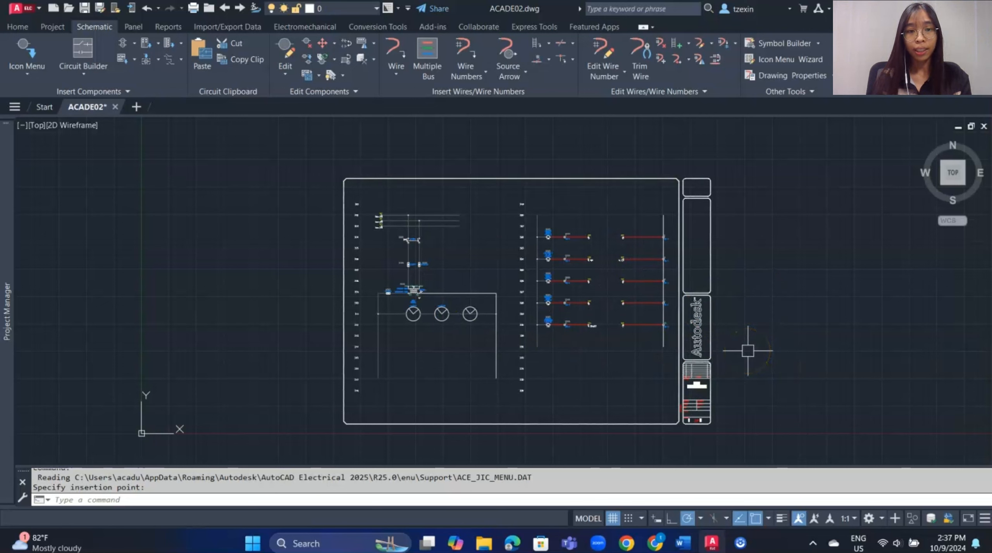
{"action": "left_click", "coordinate": [585, 519]}
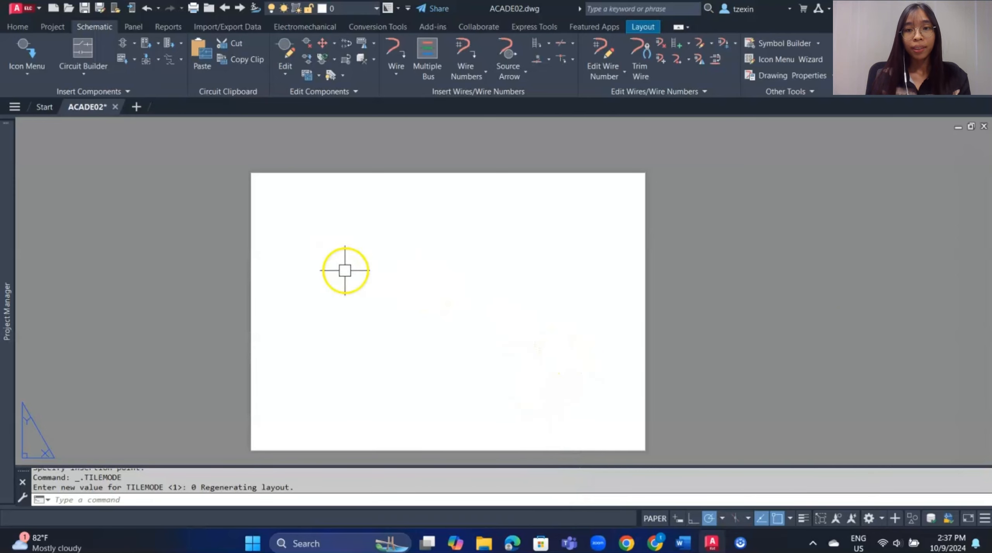
Create a new page setup named "new" for Layout1, starting from the current Layout1 settings.
{"action": "left_click", "coordinate": [639, 27]}
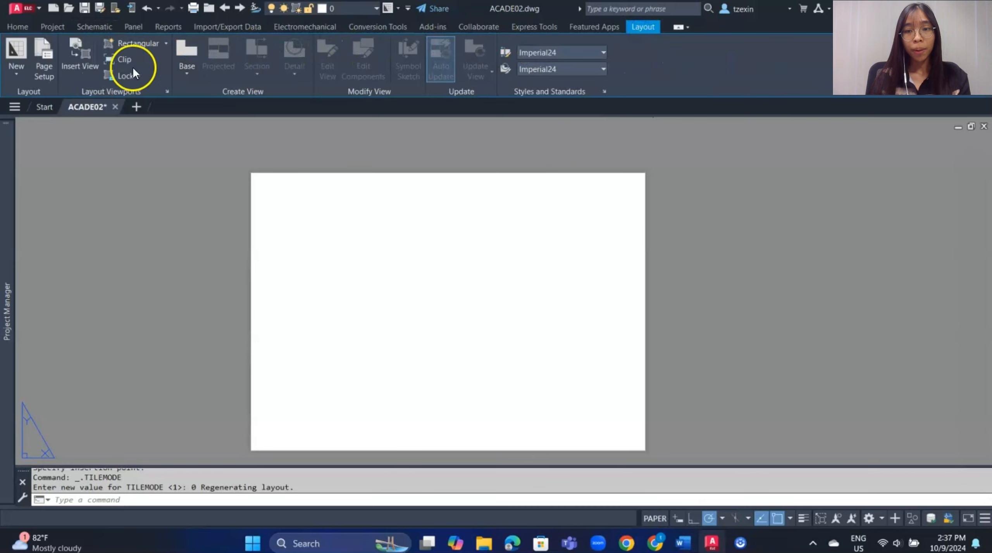
{"action": "left_click", "coordinate": [45, 73]}
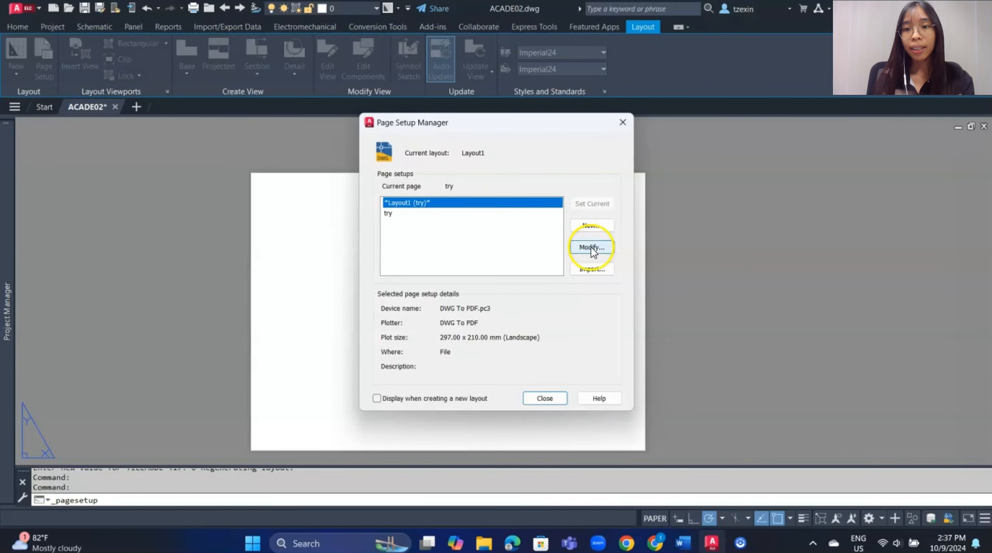
{"action": "left_click", "coordinate": [589, 225]}
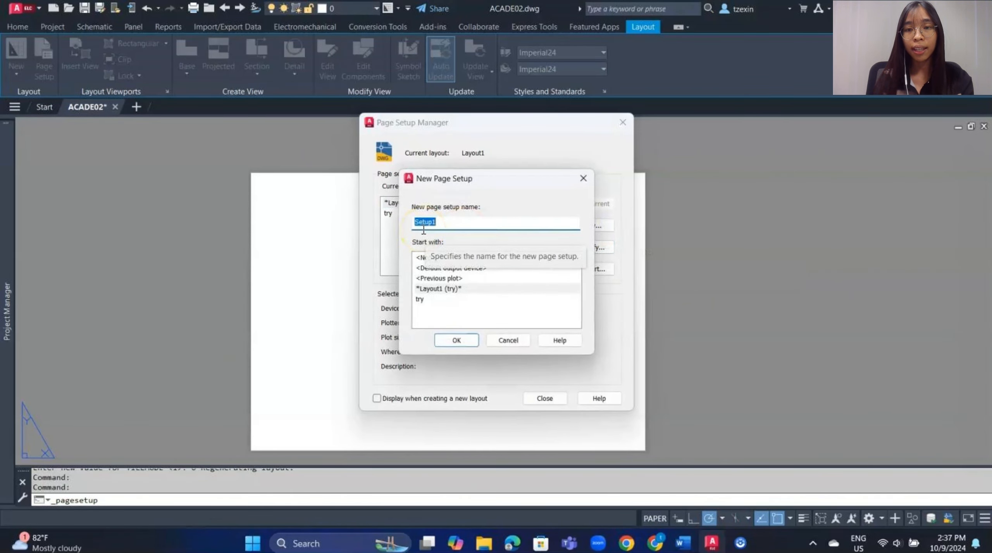
{"action": "type", "text": "new"}
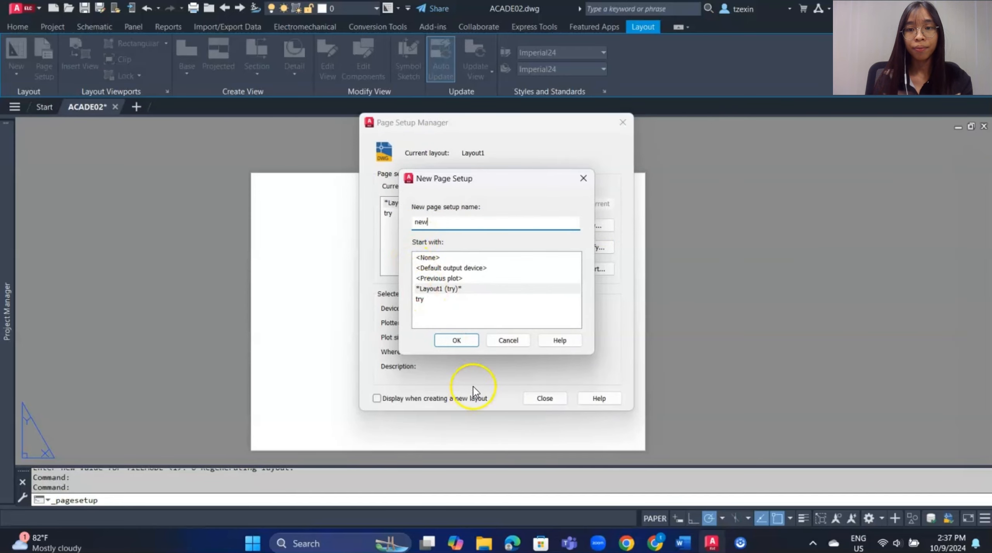
{"action": "left_click", "coordinate": [466, 341]}
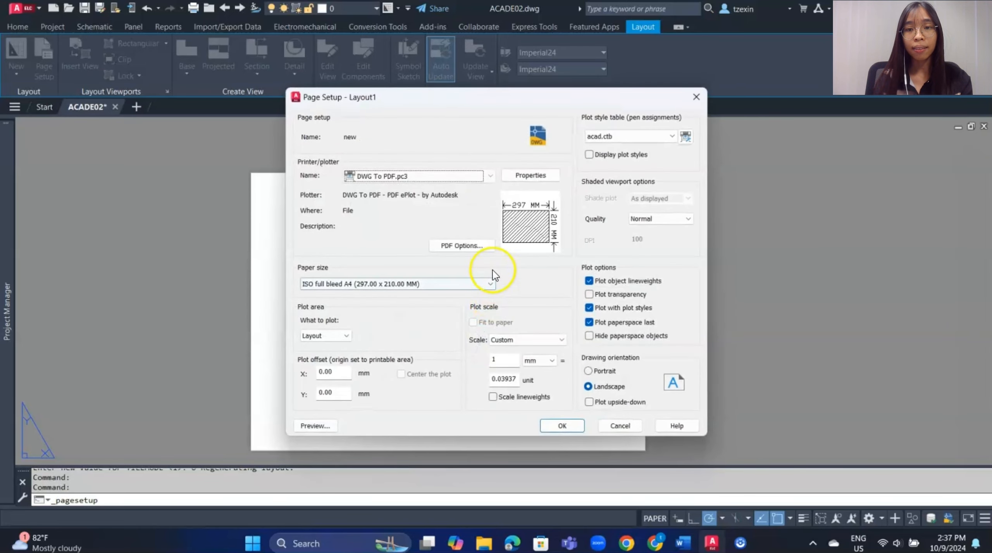
Set the plotter to DWG To PDF.pc3 and the paper size to ISO full bleed A4 (297.00 x 210.00 MM).
{"action": "left_click", "coordinate": [485, 178]}
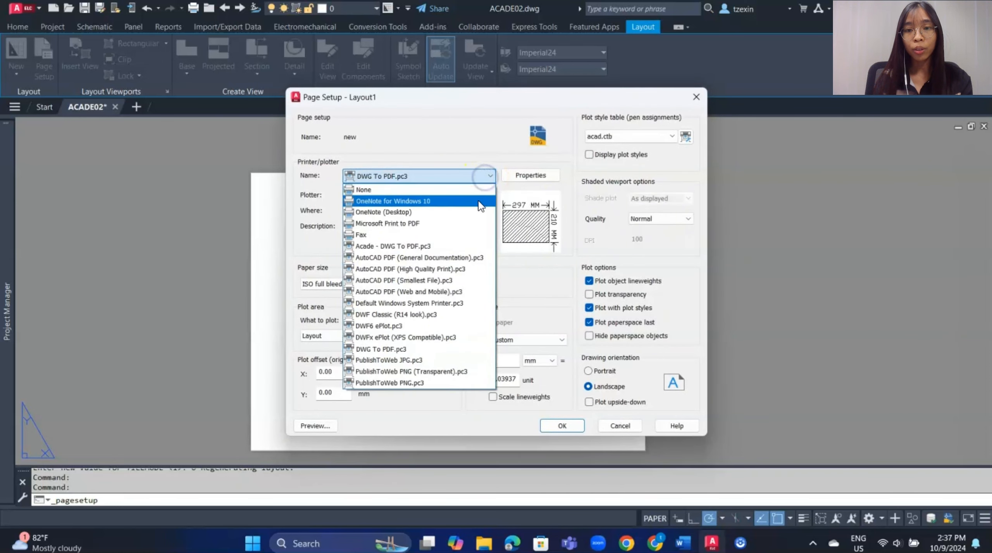
{"action": "left_click", "coordinate": [466, 351]}
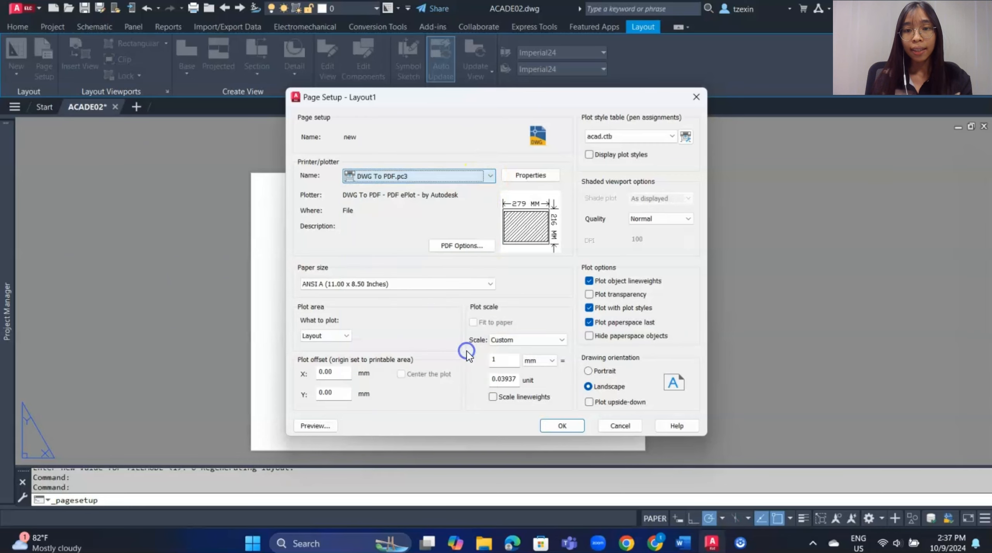
{"action": "left_click", "coordinate": [455, 283]}
{"action": "scroll", "coordinate": [443, 359], "scroll_direction": "down", "scroll_amount": 10}
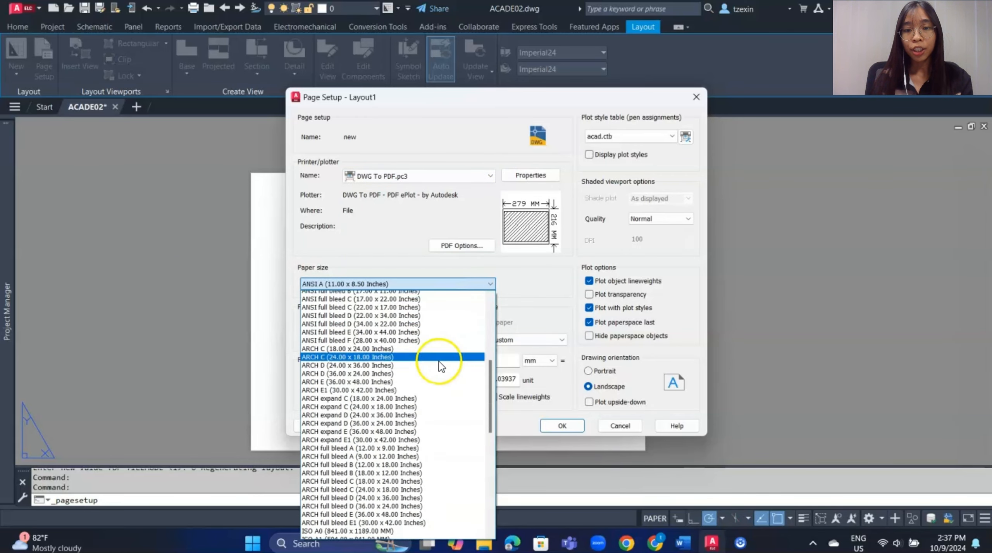
{"action": "scroll", "coordinate": [439, 362], "scroll_direction": "down", "scroll_amount": 16}
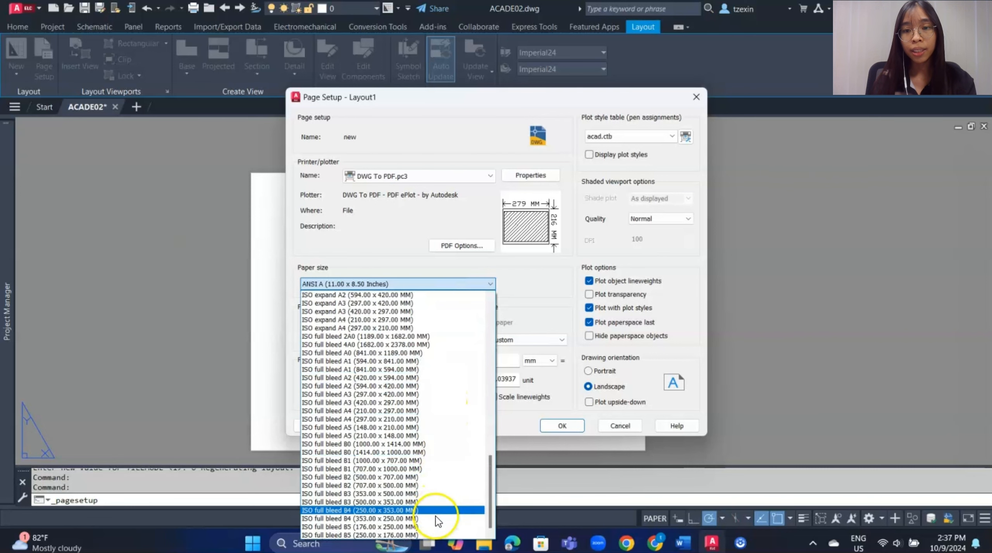
{"action": "left_click", "coordinate": [439, 416]}
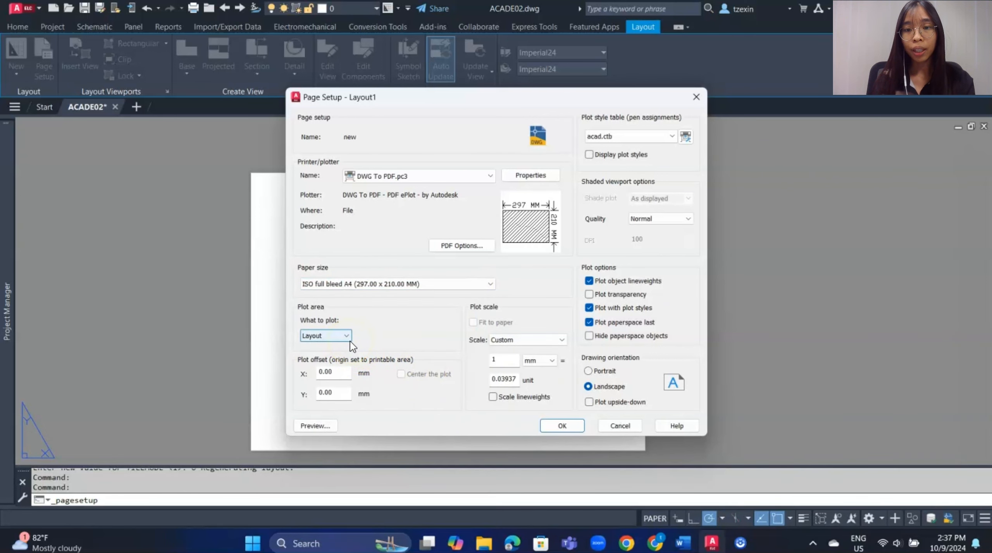
Choose the acad.ctb plot style table and landscape drawing orientation for the page setup.
{"action": "left_click", "coordinate": [617, 138]}
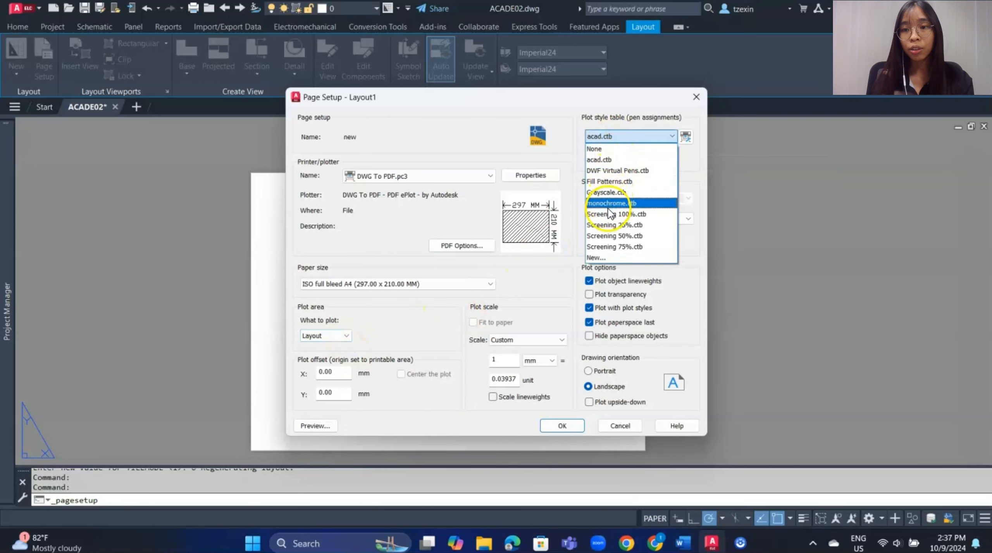
{"action": "left_click", "coordinate": [606, 161]}
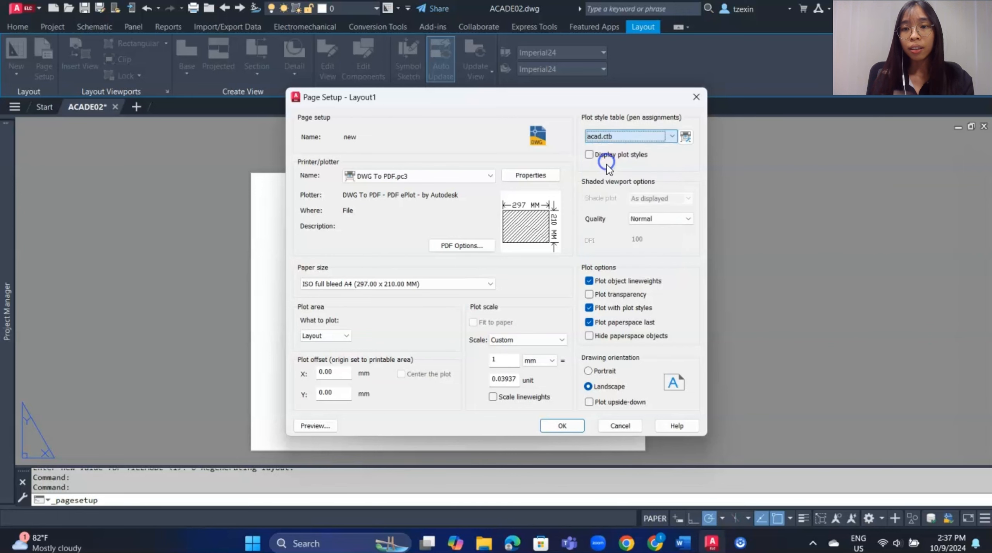
{"action": "left_click", "coordinate": [598, 369]}
{"action": "left_click", "coordinate": [598, 385]}
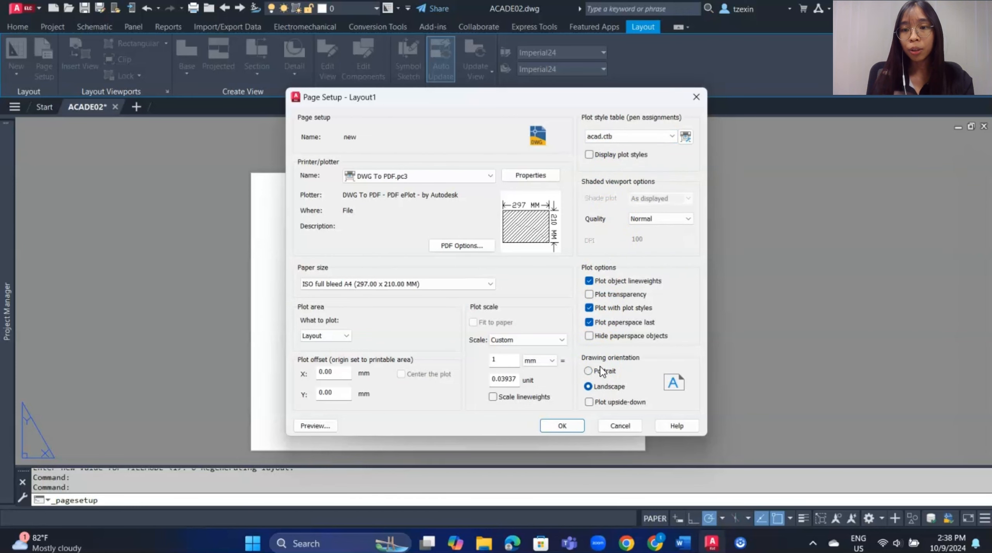
Accept the page setup settings and make "new" the current page setup for Layout1.
{"action": "left_click", "coordinate": [552, 424]}
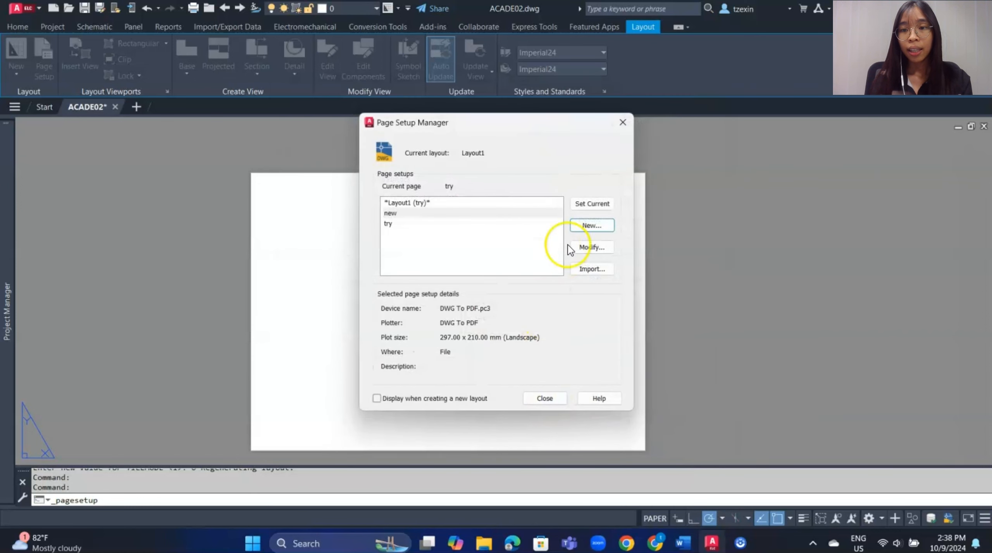
{"action": "left_click", "coordinate": [583, 204]}
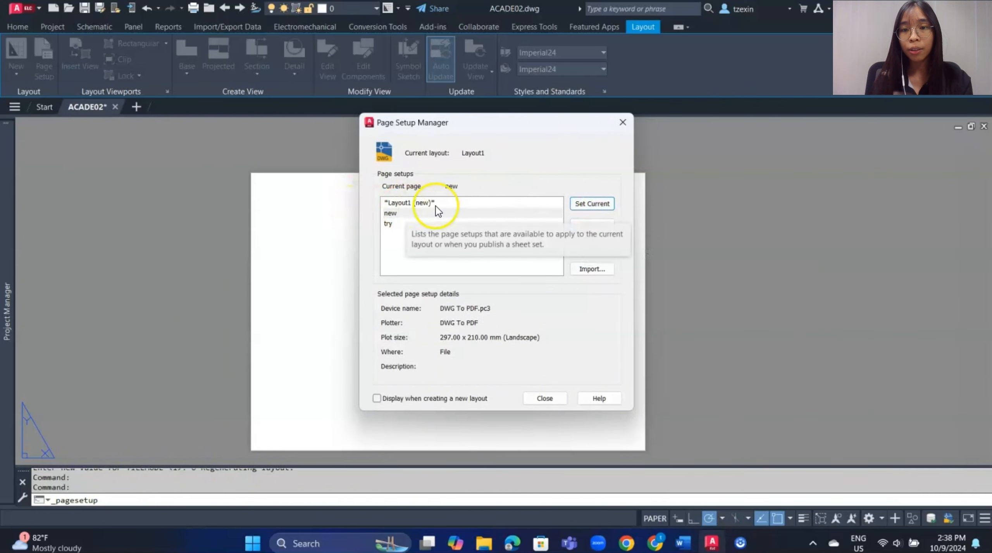
{"action": "left_click", "coordinate": [530, 400]}
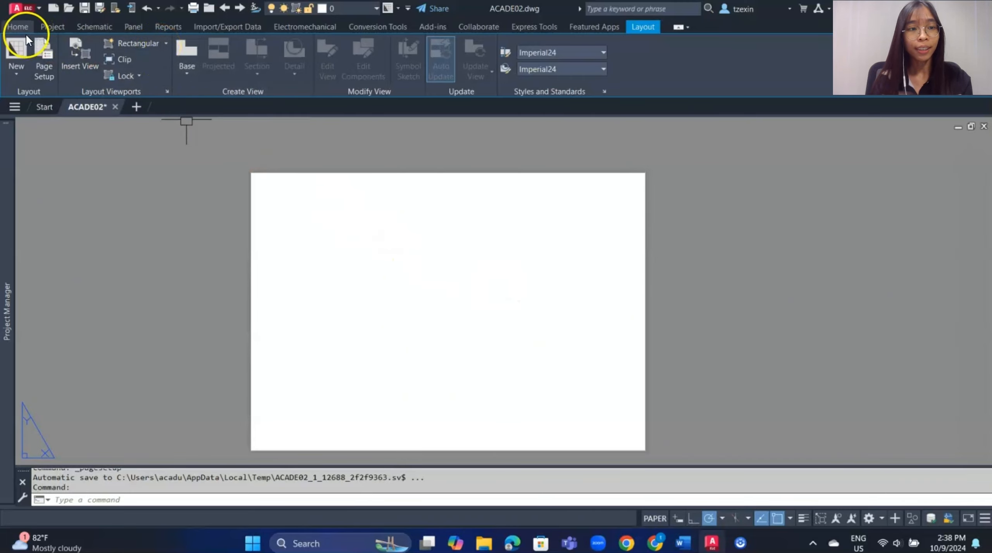
Draw a rectangle with length 10 and width 5 on the sheet, starting near the paper's upper-left corner.
{"action": "left_click", "coordinate": [22, 24]}
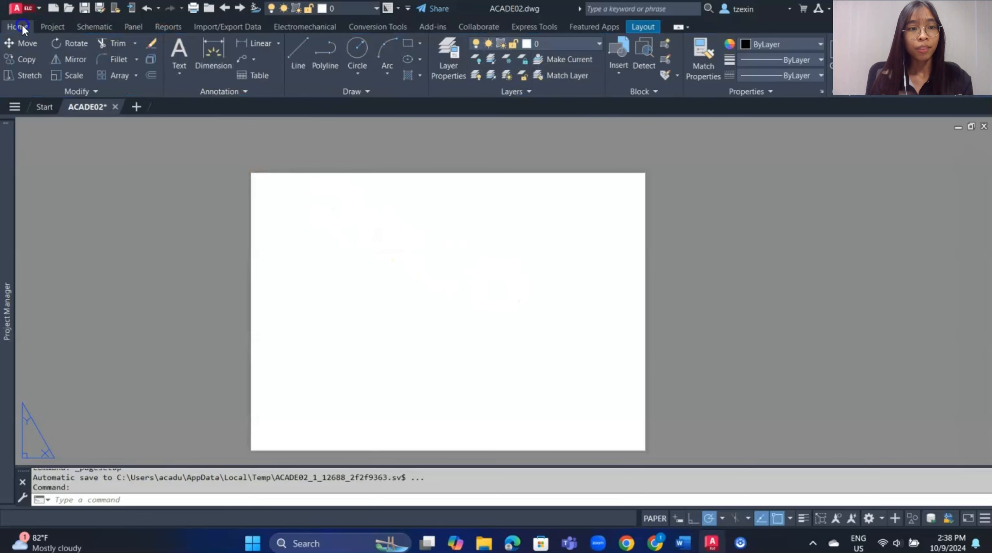
{"action": "left_click", "coordinate": [405, 43]}
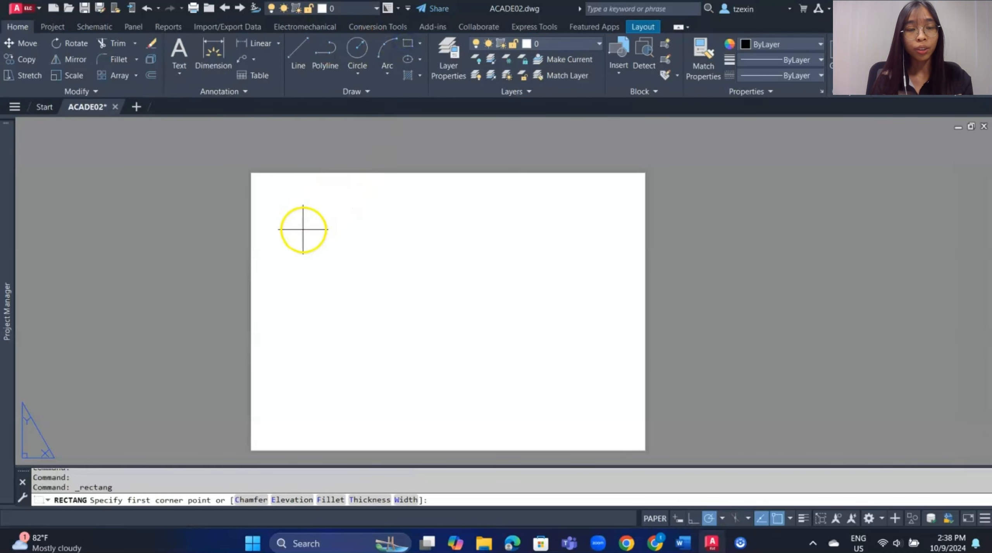
{"action": "left_click", "coordinate": [281, 197]}
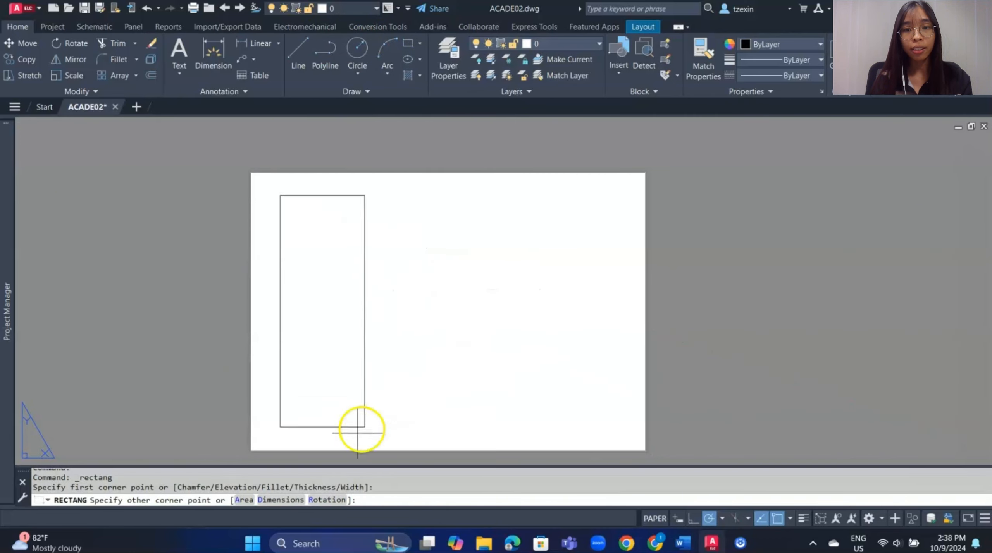
{"action": "left_click", "coordinate": [304, 501]}
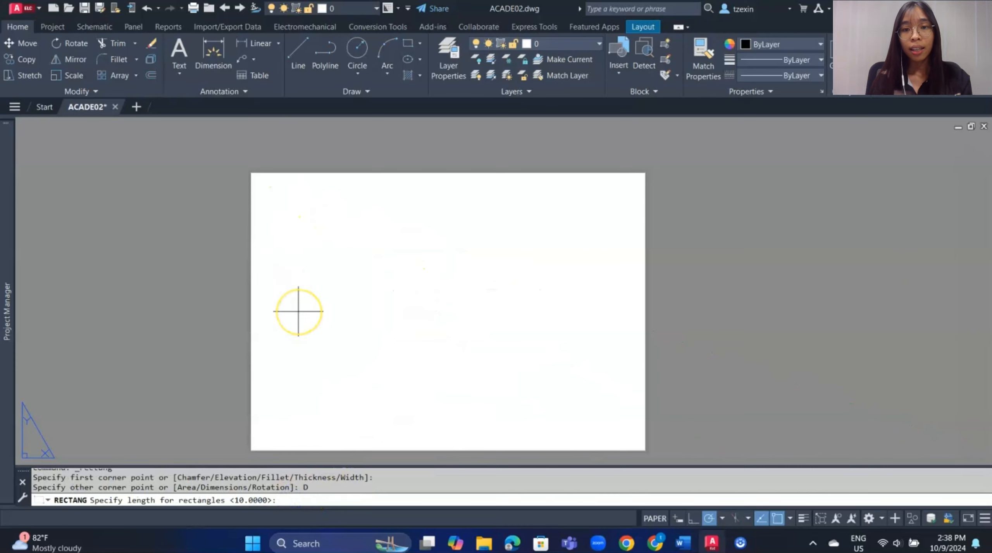
{"action": "type", "text": "10"}
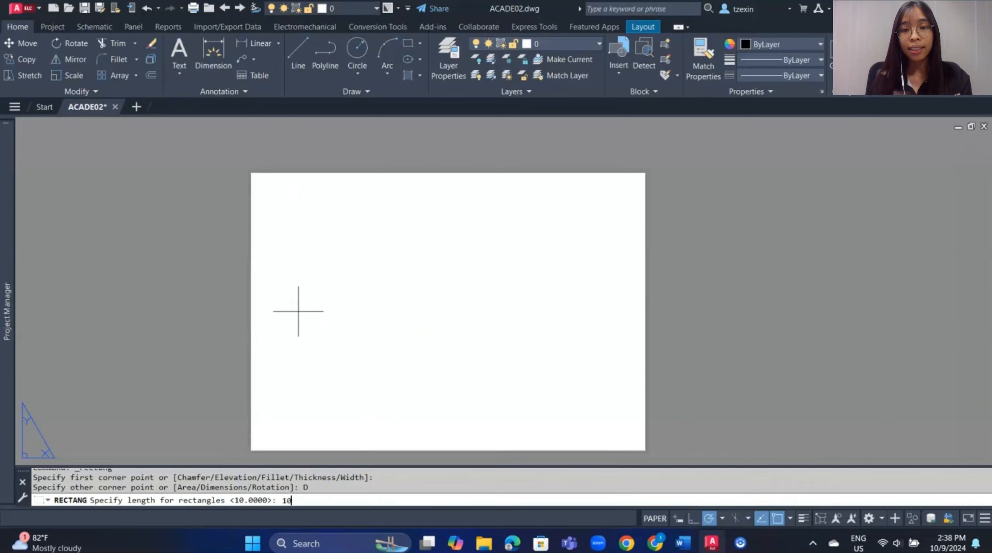
{"action": "key", "text": "Return"}
{"action": "type", "text": "5"}
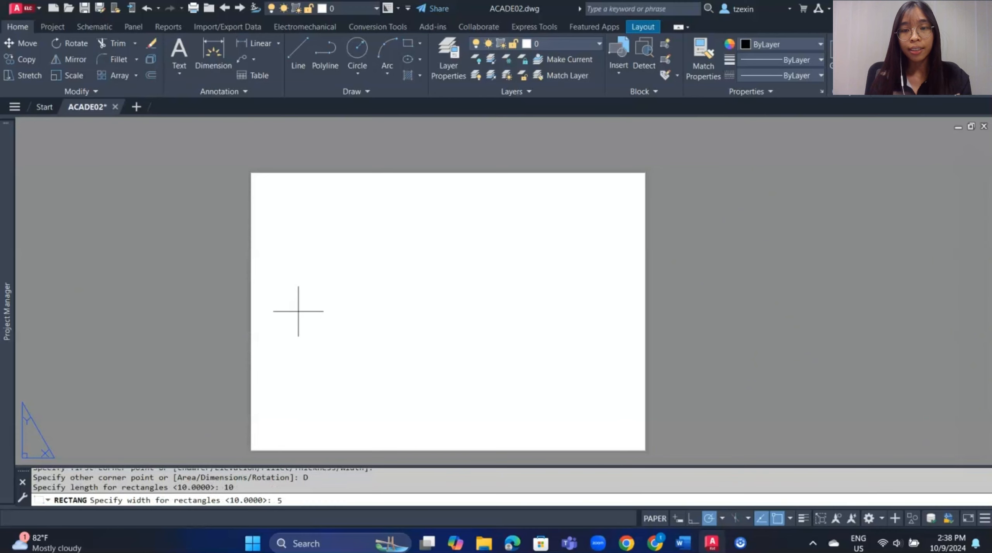
{"action": "key", "text": "Return"}
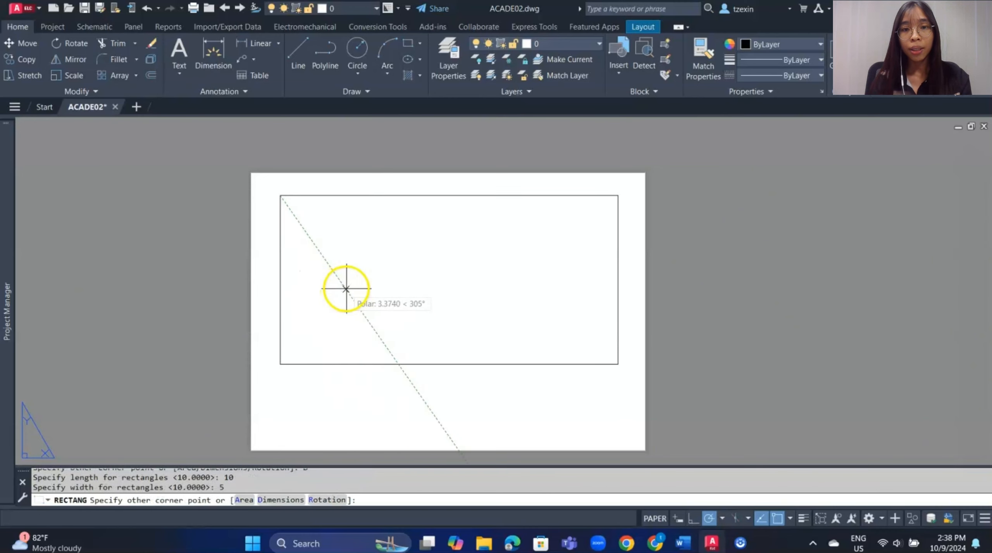
{"action": "left_click", "coordinate": [346, 289]}
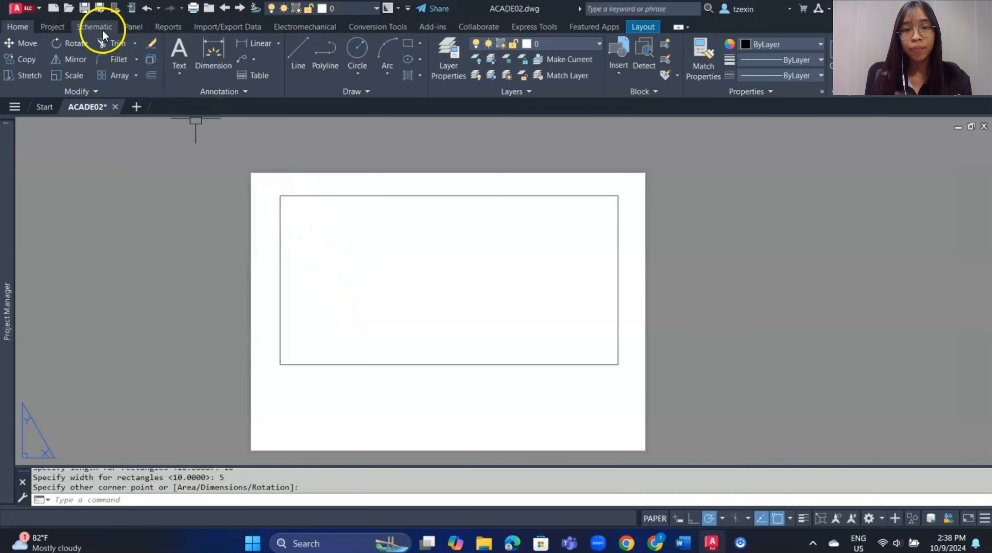
Create a rectangular viewport as wide as the drawn rectangle in the empty paper area just beneath it.
{"action": "left_click", "coordinate": [635, 26]}
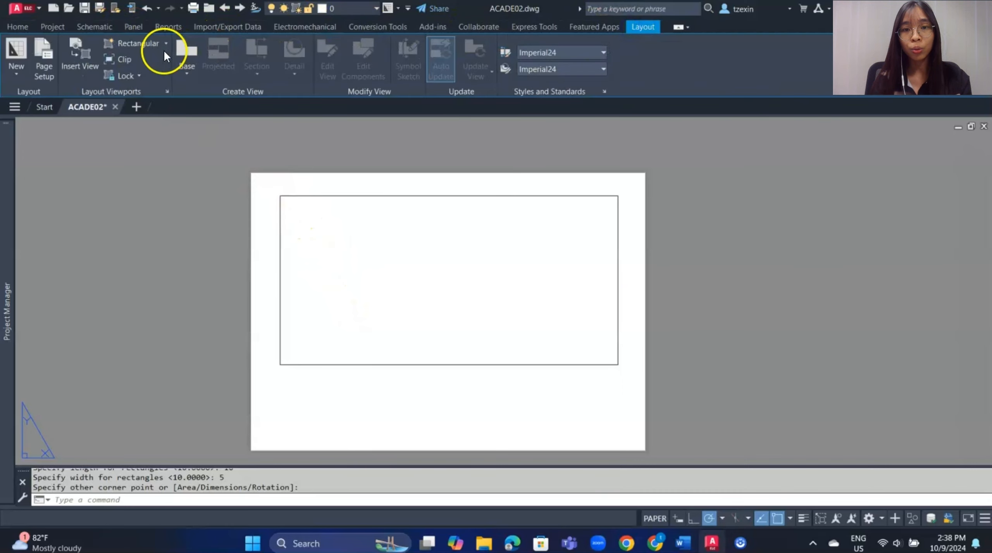
{"action": "left_click", "coordinate": [138, 43]}
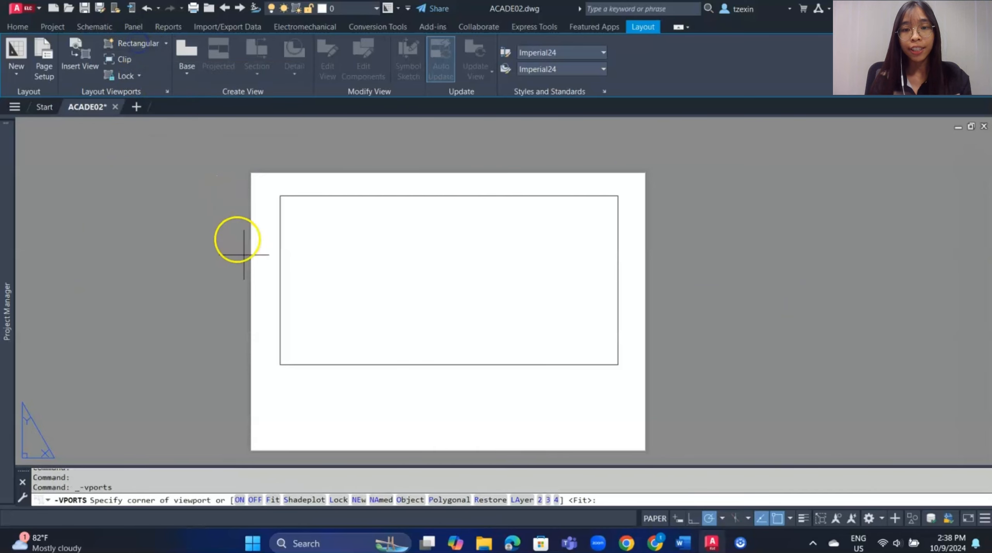
{"action": "left_click", "coordinate": [280, 376]}
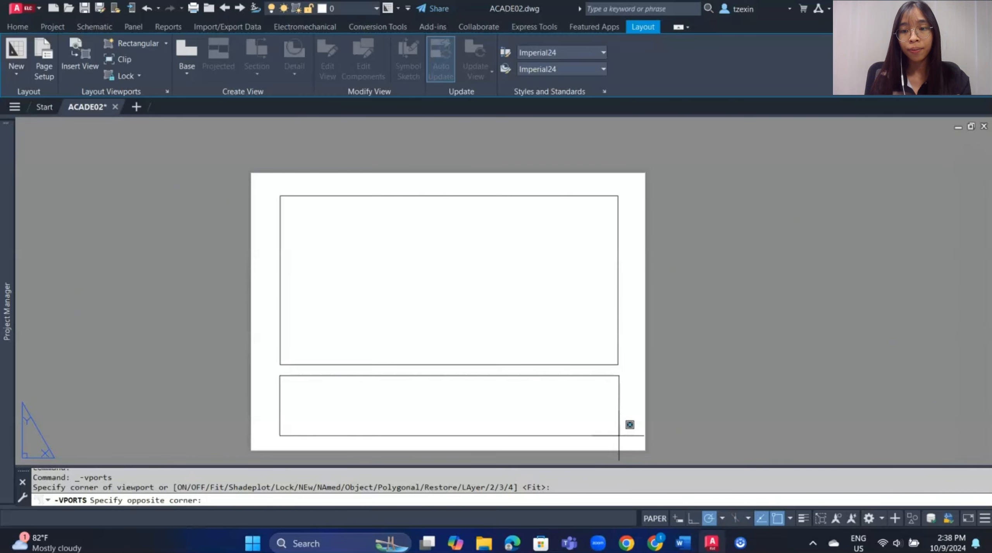
{"action": "left_click", "coordinate": [619, 436]}
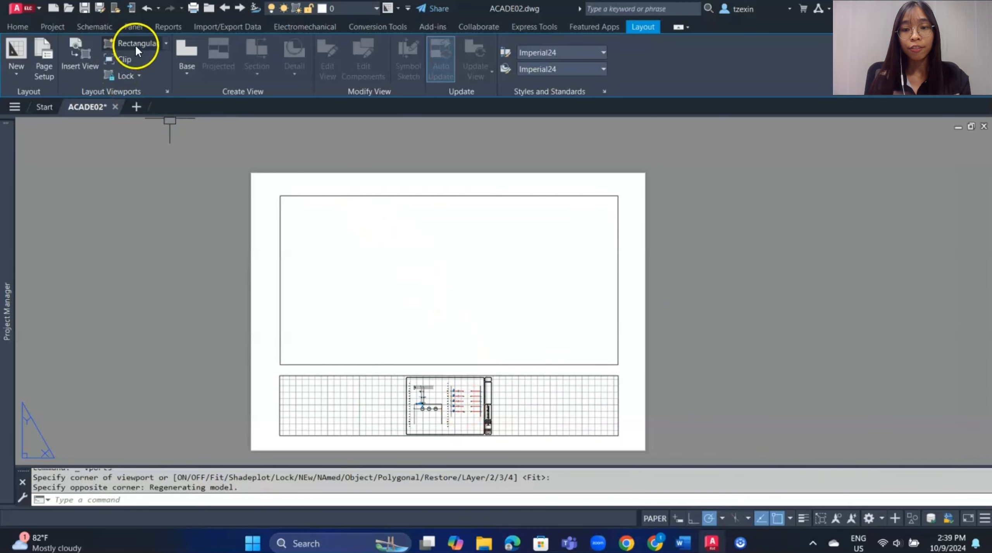
Create a second rectangular viewport from corner to corner of the 10 by 5 rectangle and activate model space inside it.
{"action": "left_click", "coordinate": [165, 43]}
{"action": "left_click", "coordinate": [156, 43]}
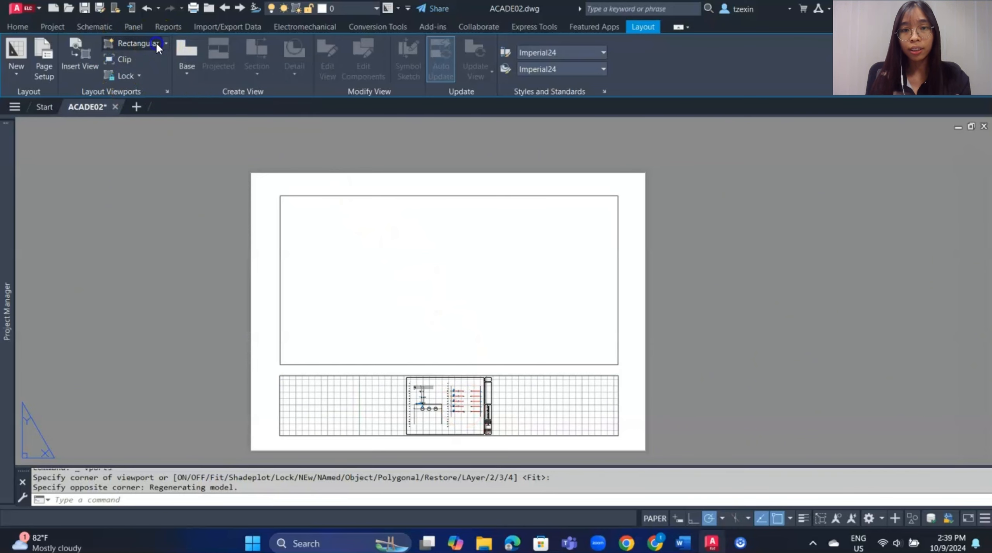
{"action": "left_click", "coordinate": [279, 195]}
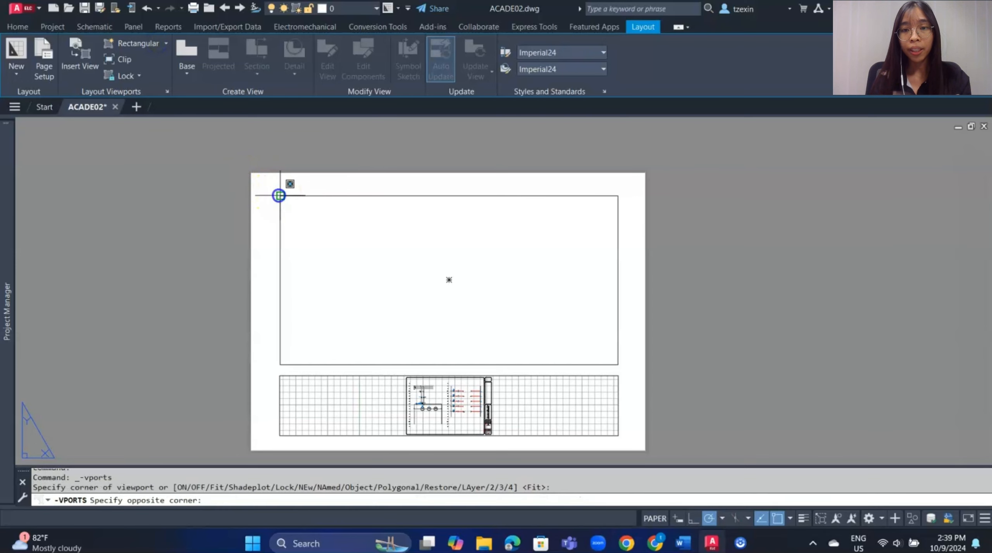
{"action": "left_click", "coordinate": [618, 364]}
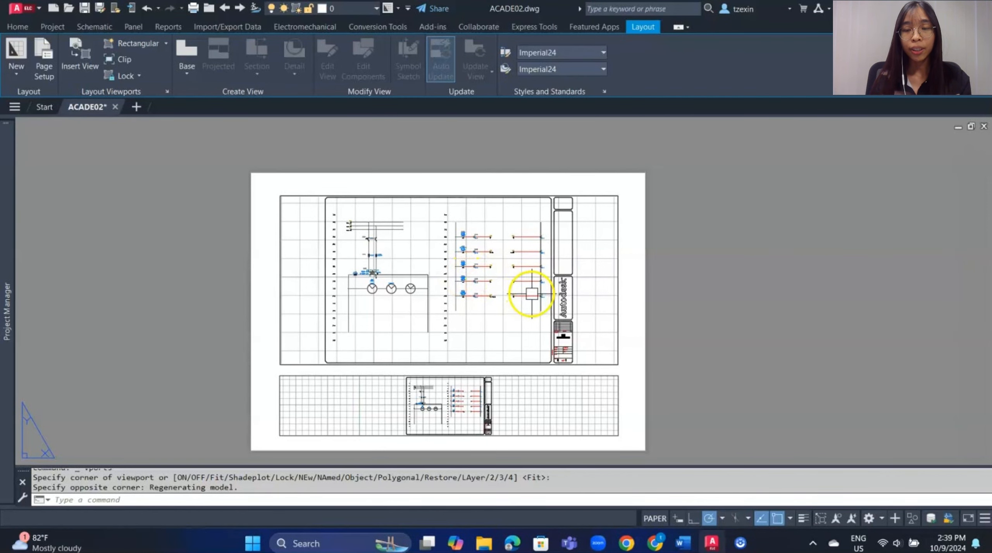
{"action": "double_click", "coordinate": [476, 280]}
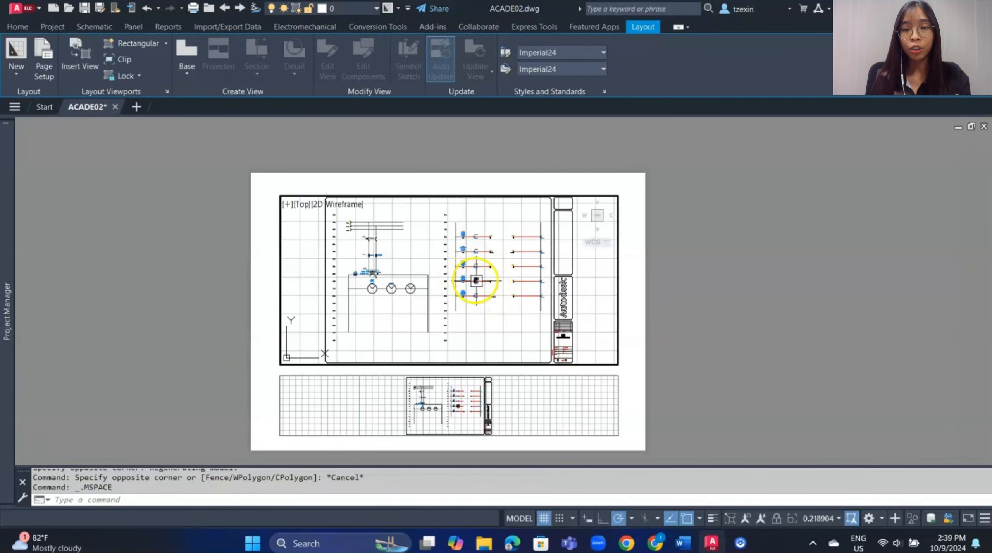
Frame the upper viewport's drawing view on the circuit breaker wires at line references 326 and 328.
{"action": "scroll", "coordinate": [478, 273], "scroll_direction": "up", "scroll_amount": 6}
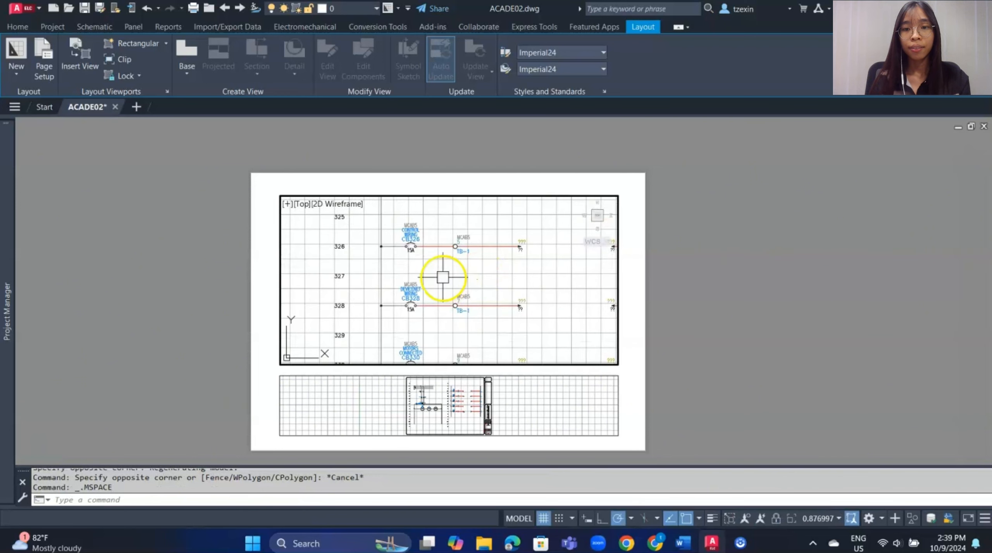
{"action": "scroll", "coordinate": [443, 277], "scroll_direction": "up", "scroll_amount": 2}
{"action": "middle_click_drag", "start_coordinate": [424, 261], "coordinate": [442, 265]}
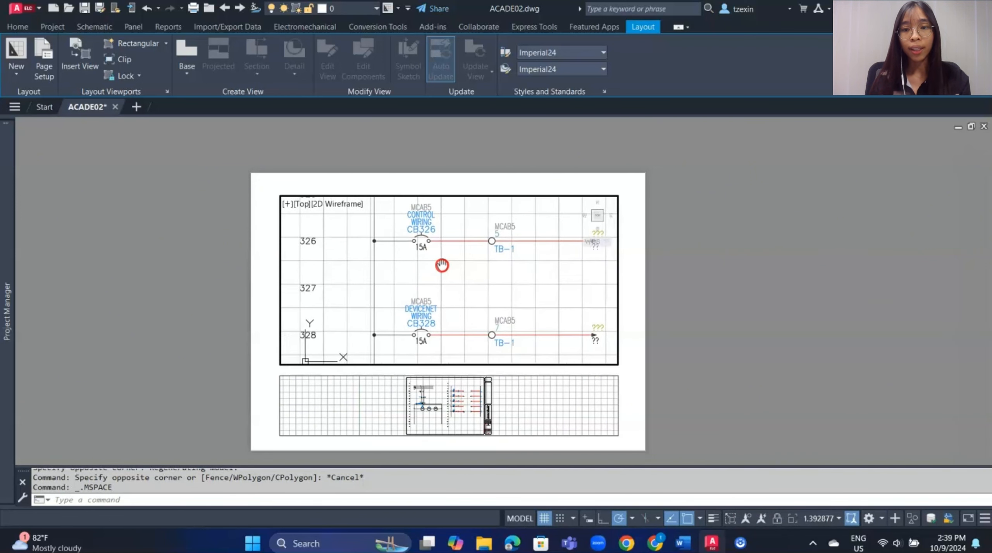
Activate the lower viewport, frame its drawing view on the three circular symbols, and return to paper space.
{"action": "left_click", "coordinate": [439, 408]}
{"action": "scroll", "coordinate": [427, 412], "scroll_direction": "up", "scroll_amount": 2}
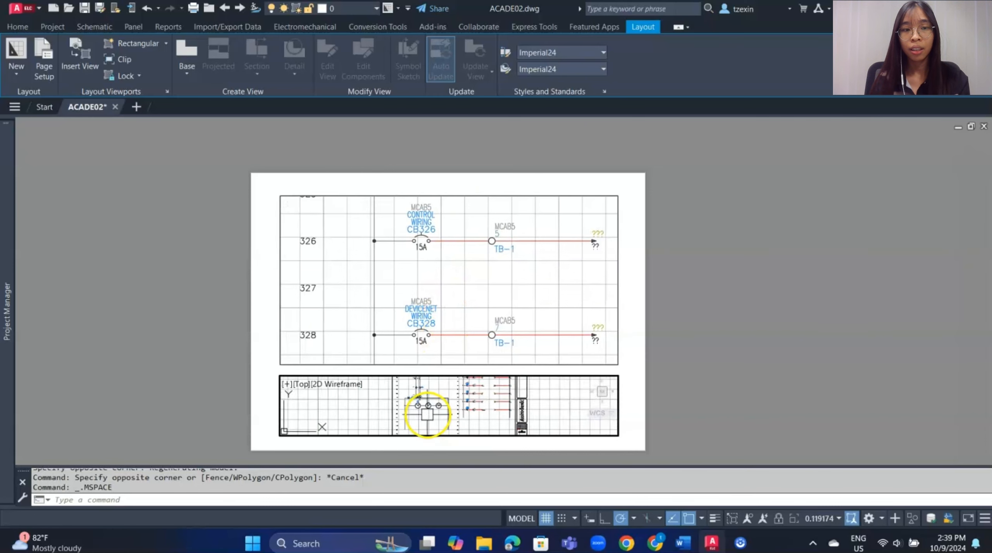
{"action": "scroll", "coordinate": [415, 412], "scroll_direction": "up", "scroll_amount": 8}
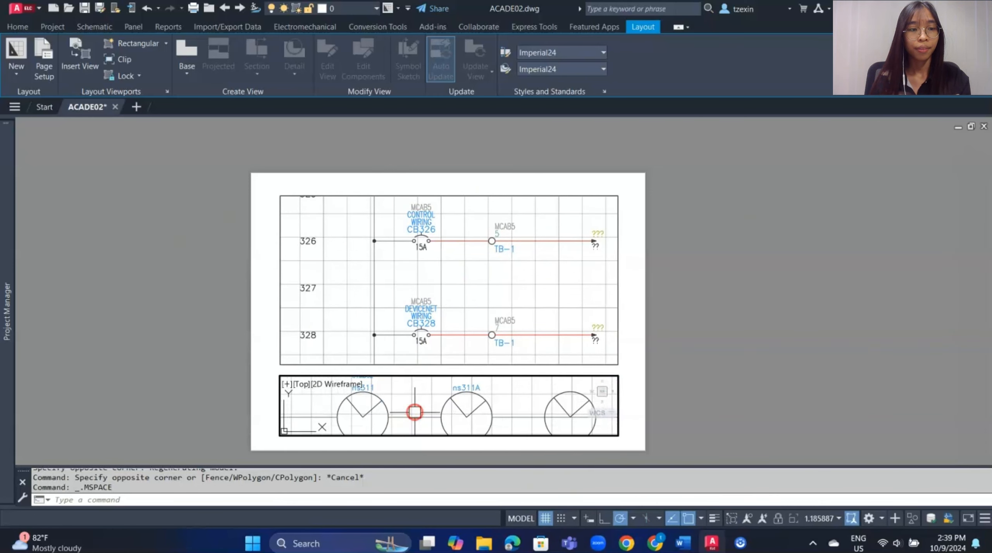
{"action": "scroll", "coordinate": [414, 412], "scroll_direction": "down", "scroll_amount": 2}
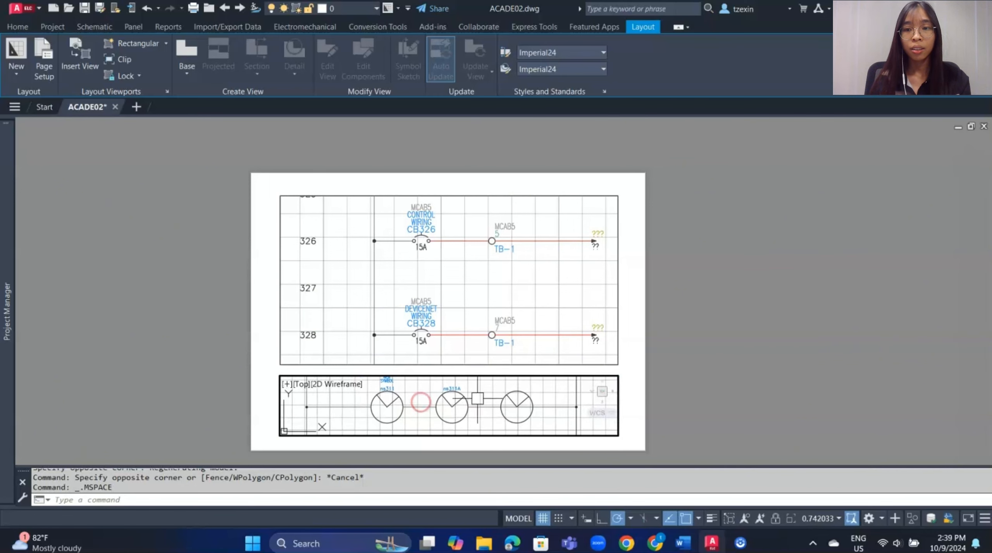
{"action": "key", "text": "Escape"}
{"action": "key", "text": "Escape"}
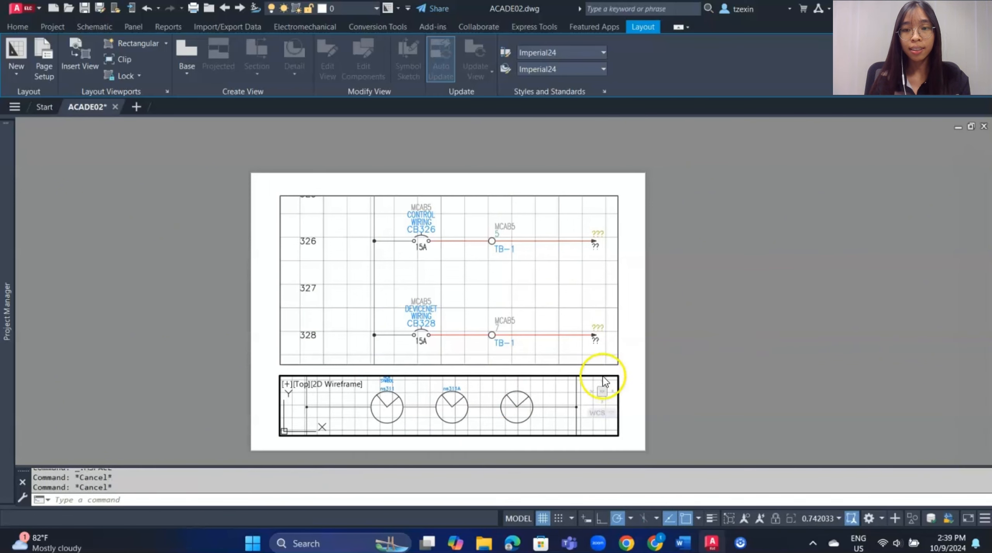
{"action": "double_click", "coordinate": [639, 378]}
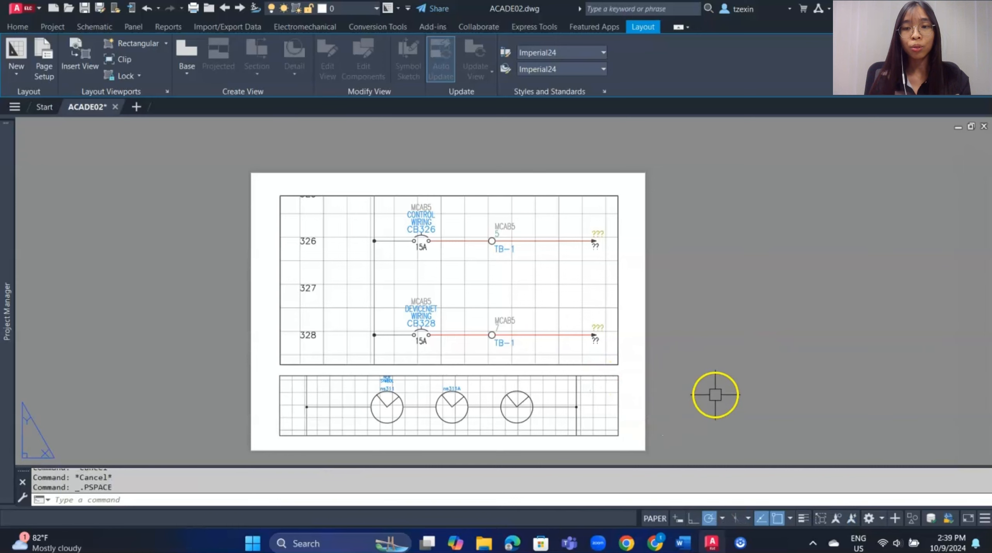
Erase the rectangle and both viewports from the sheet, and create a single rectangular viewport using the Fit option.
{"action": "left_click", "coordinate": [701, 441]}
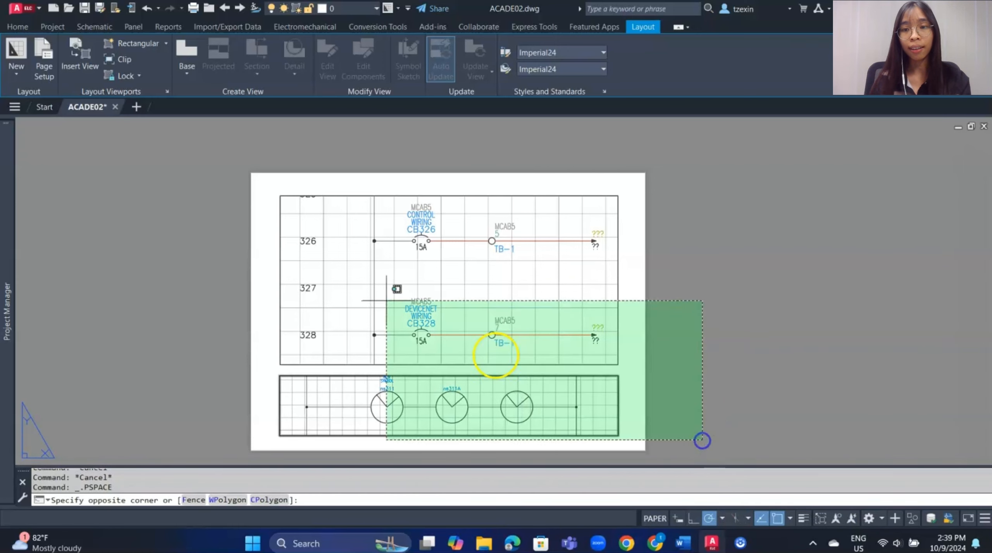
{"action": "left_click", "coordinate": [367, 257]}
{"action": "key", "text": "Delete"}
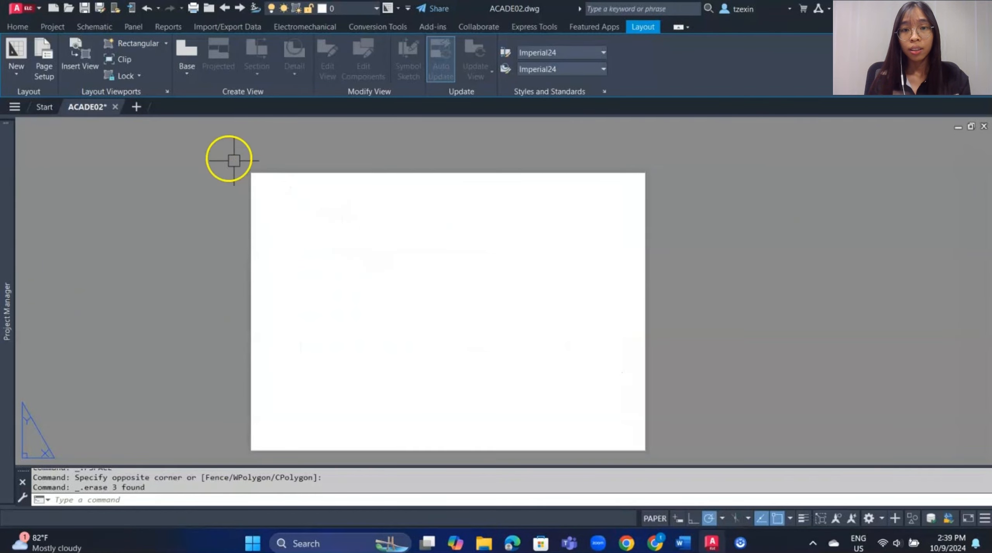
{"action": "left_click", "coordinate": [140, 43]}
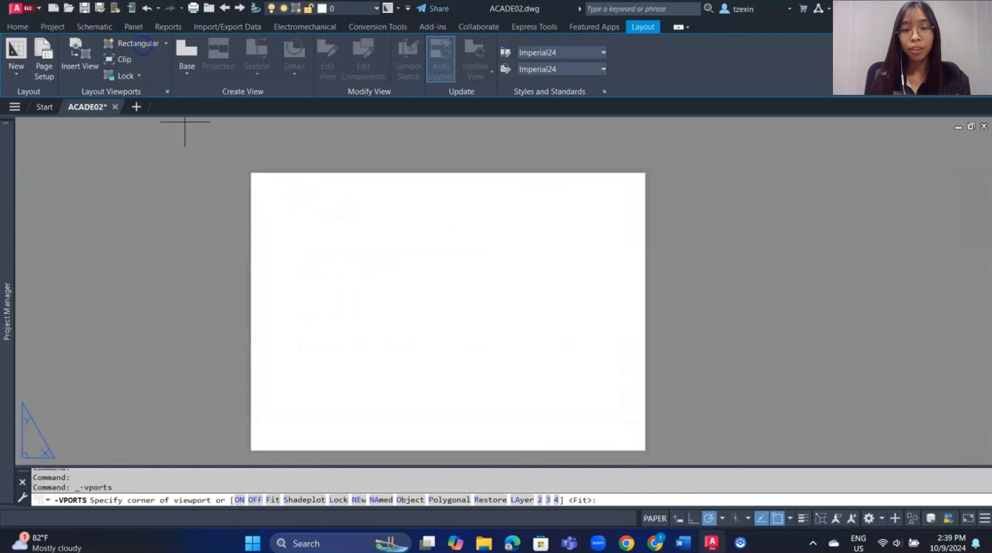
{"action": "left_click", "coordinate": [273, 500]}
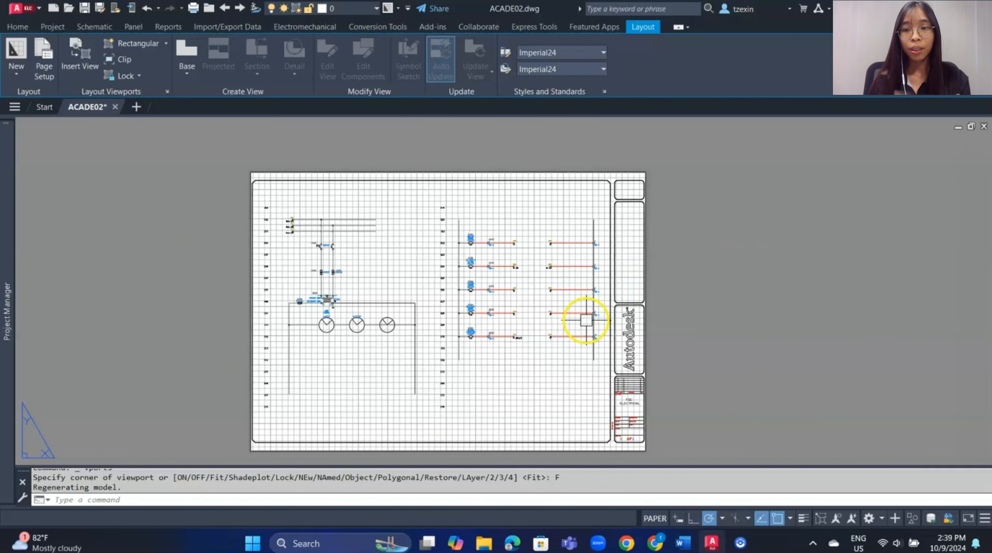
Select the full-page viewport and set its scale to 1:5.
{"action": "left_click", "coordinate": [620, 361]}
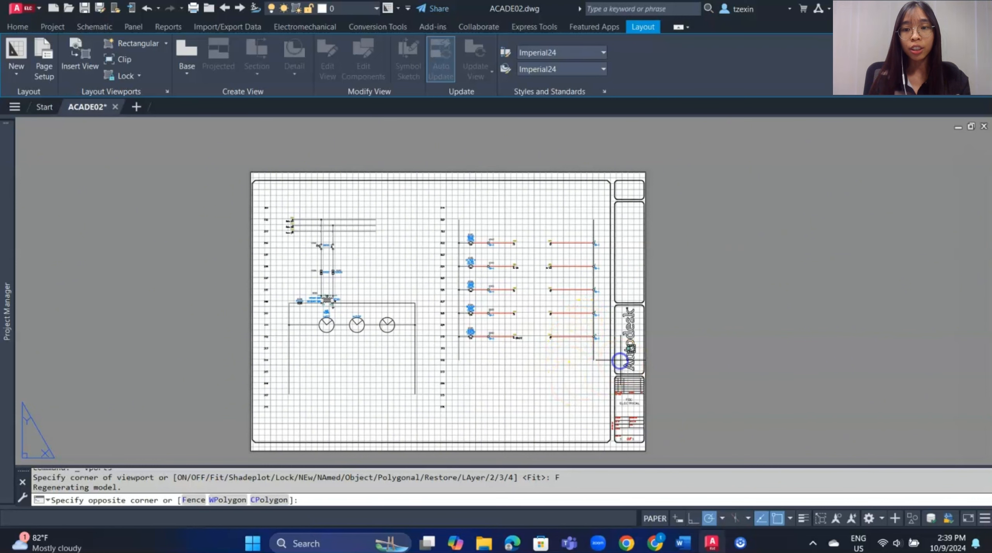
{"action": "left_click", "coordinate": [641, 345]}
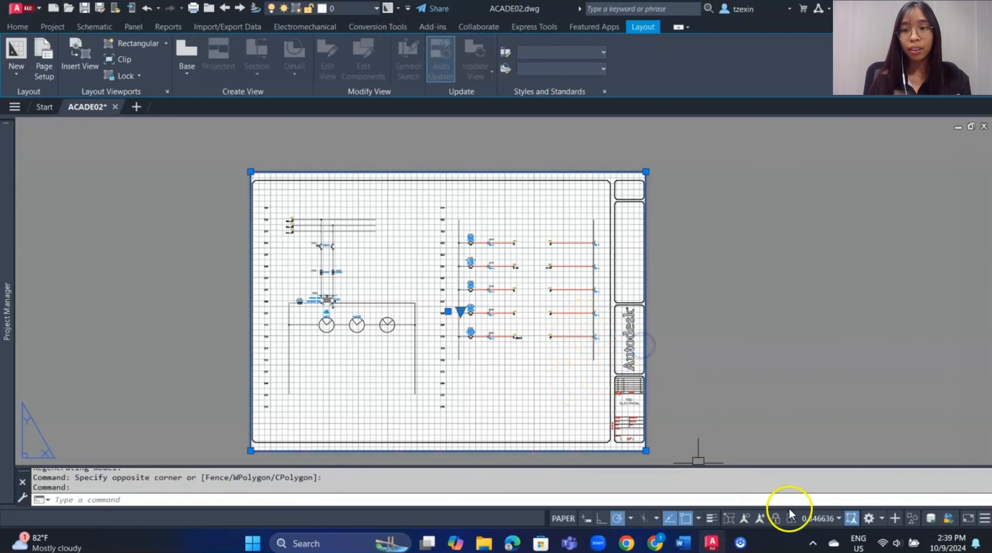
{"action": "left_click", "coordinate": [831, 518]}
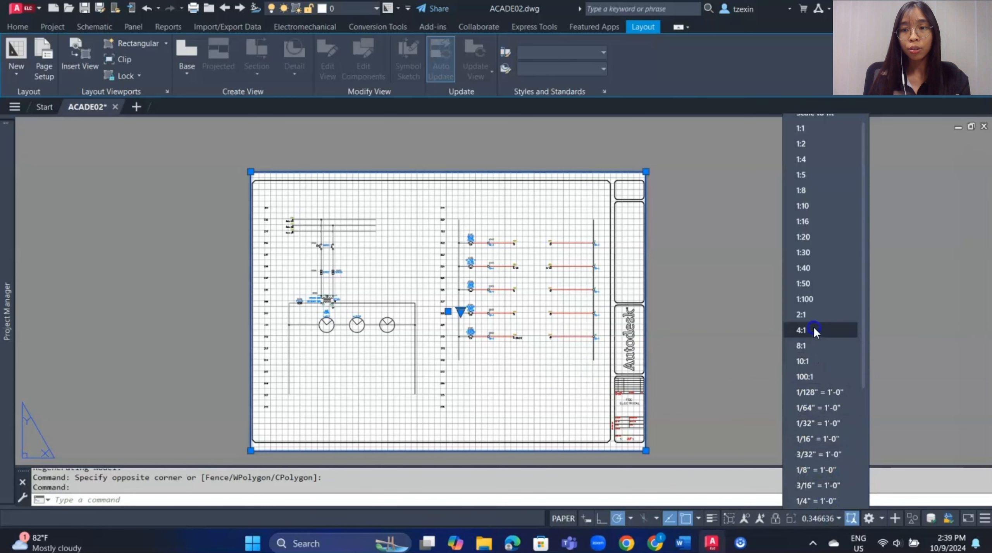
{"action": "scroll", "coordinate": [813, 330], "scroll_direction": "up", "scroll_amount": 1}
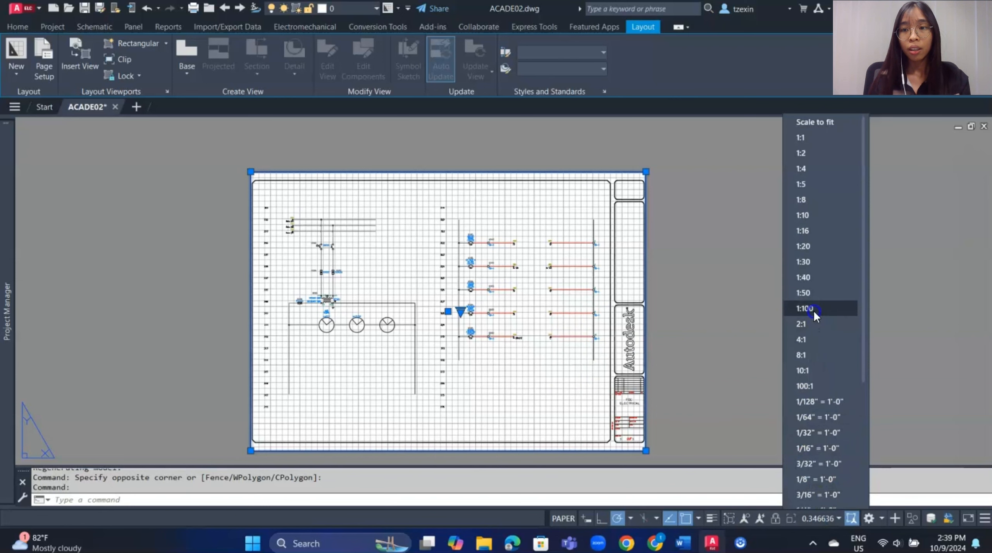
{"action": "left_click", "coordinate": [839, 185]}
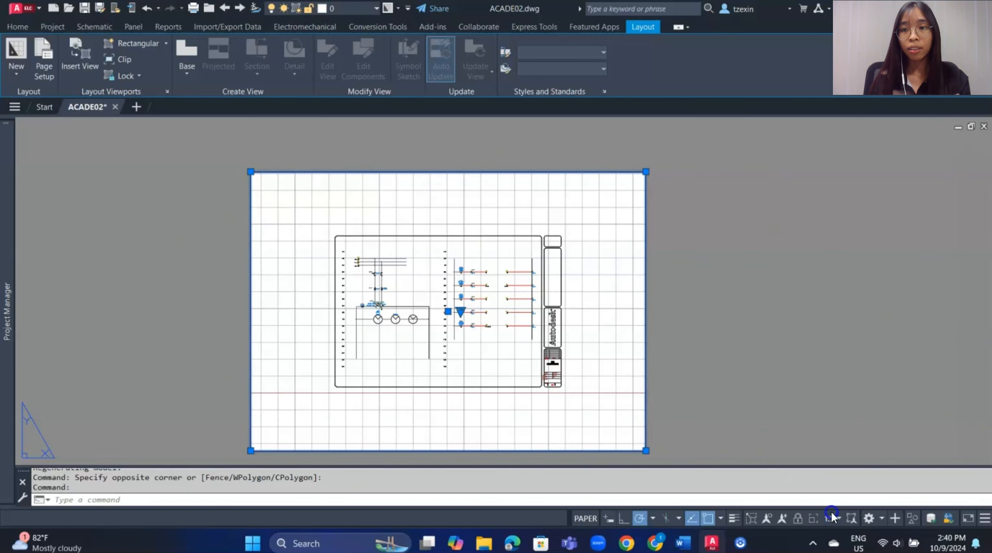
Set the selected viewport's scale to Scale to fit and lock the viewport.
{"action": "left_click", "coordinate": [830, 518]}
{"action": "left_click", "coordinate": [833, 130]}
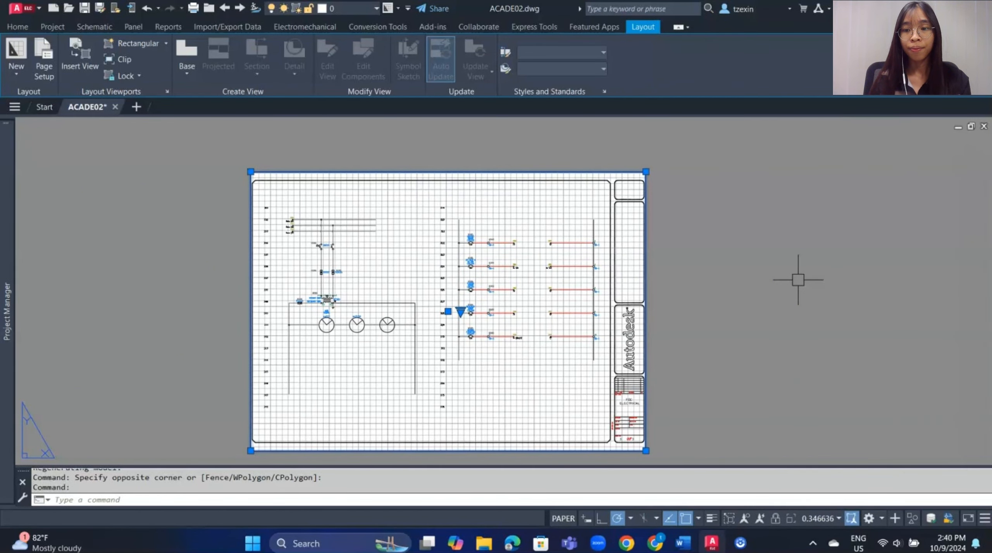
{"action": "left_click", "coordinate": [772, 519]}
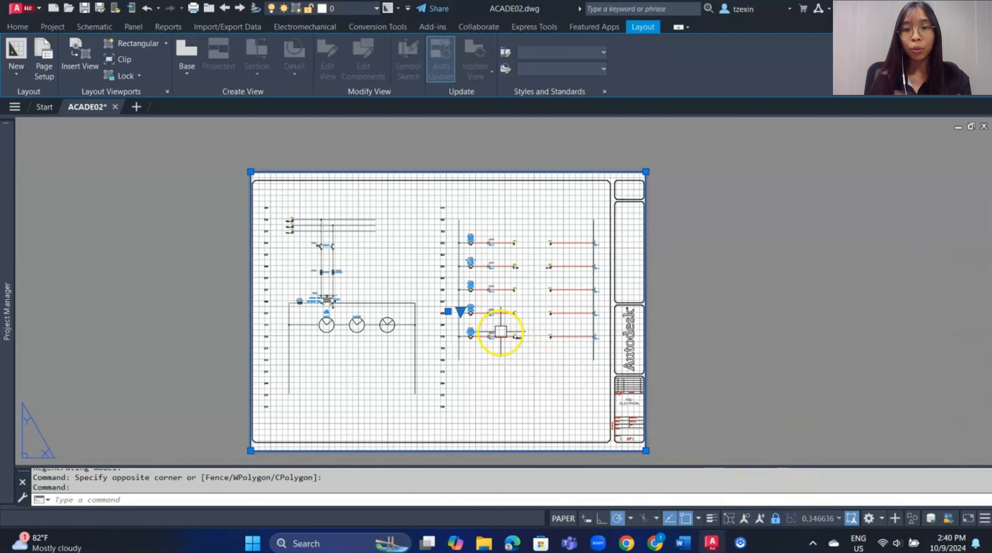
{"action": "scroll", "coordinate": [501, 332], "scroll_direction": "up", "scroll_amount": 3}
{"action": "scroll", "coordinate": [501, 332], "scroll_direction": "down", "scroll_amount": 1}
{"action": "scroll", "coordinate": [500, 332], "scroll_direction": "up", "scroll_amount": 1}
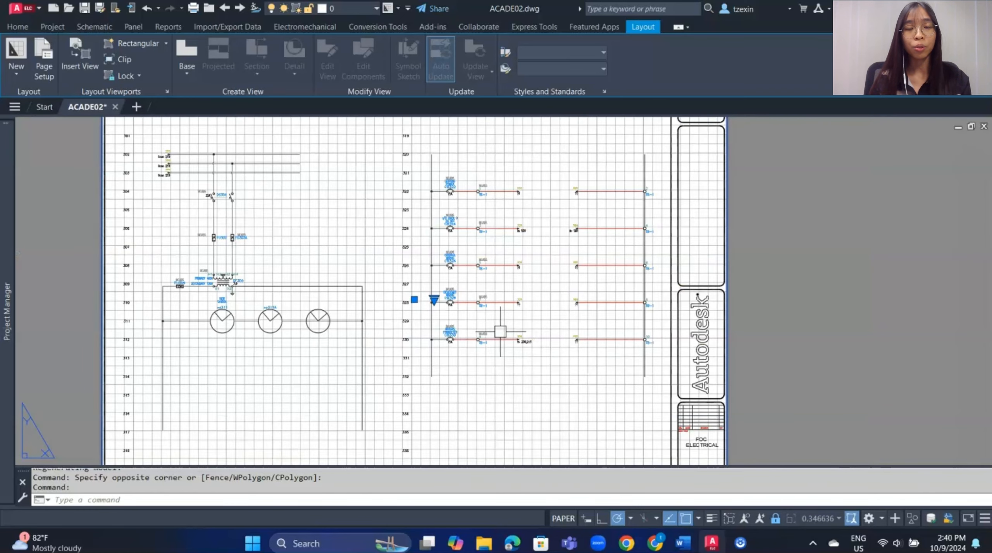
{"action": "scroll", "coordinate": [500, 332], "scroll_direction": "down", "scroll_amount": 2}
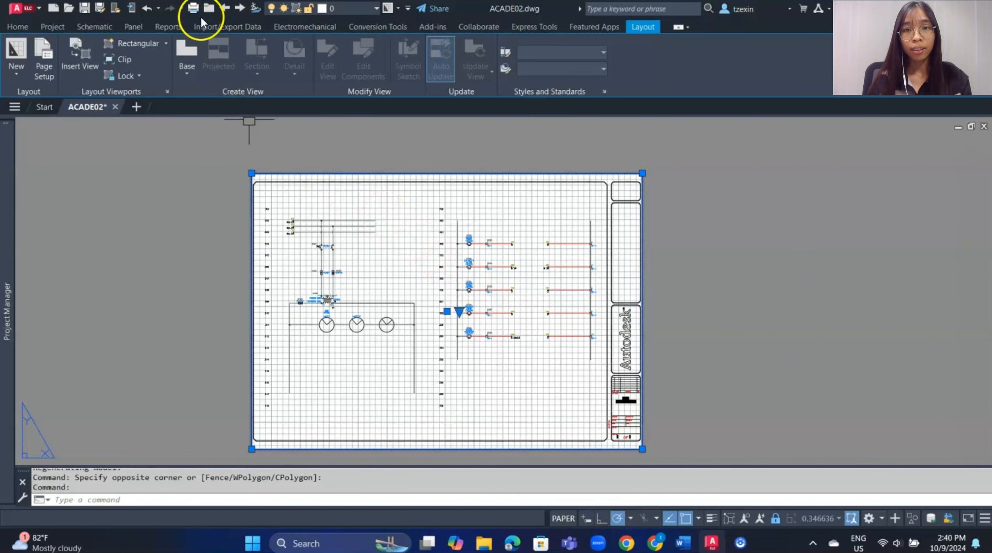
Preview the Layout1 plot and plot it as ACADE02-Layout1.pdf on the Desktop using the "new" page setup.
{"action": "left_click", "coordinate": [194, 8]}
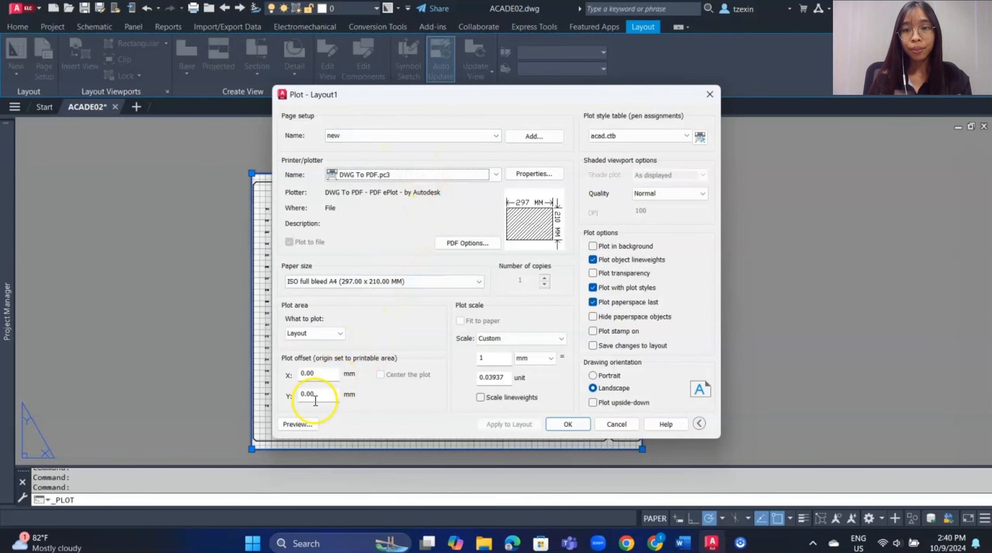
{"action": "left_click", "coordinate": [304, 426]}
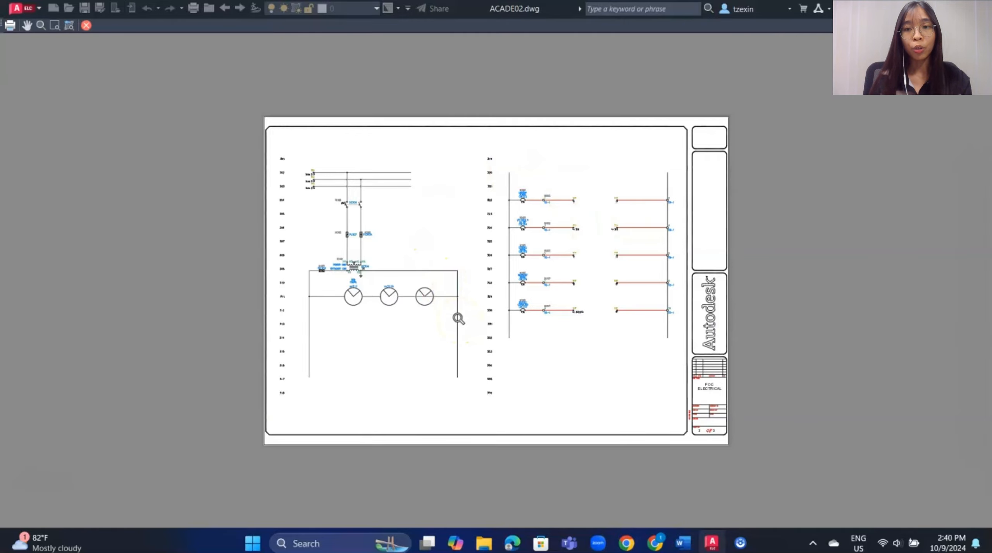
{"action": "key", "text": "Escape"}
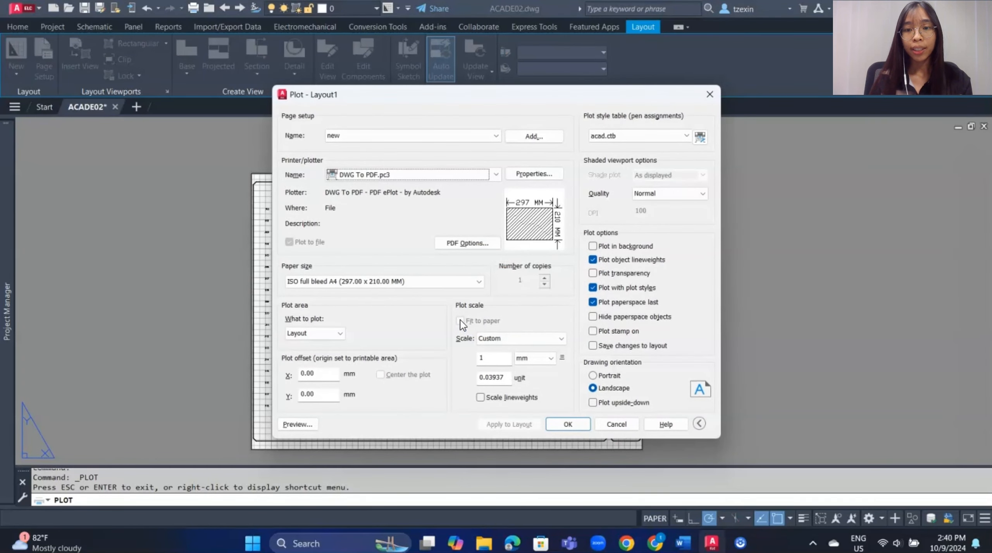
{"action": "left_click", "coordinate": [551, 426]}
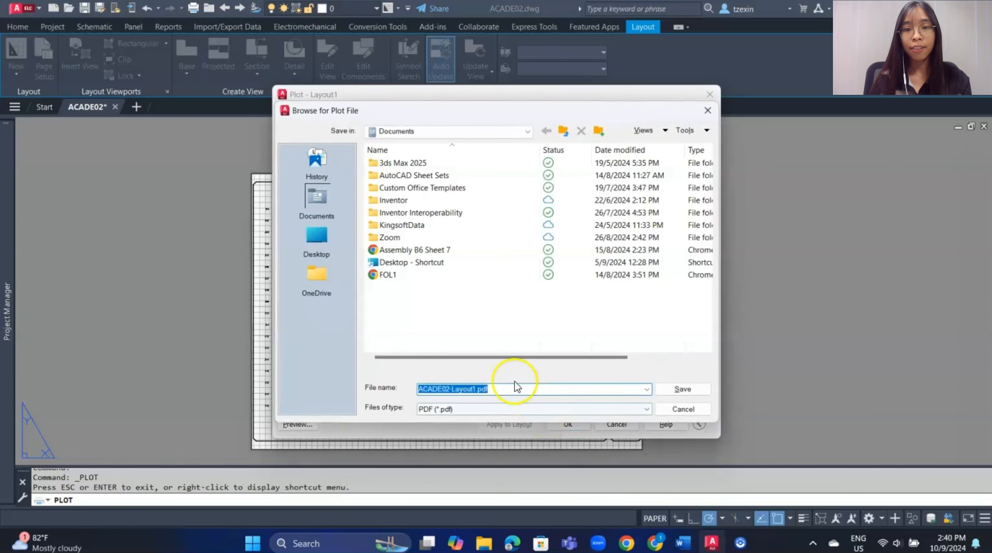
{"action": "left_click", "coordinate": [326, 250]}
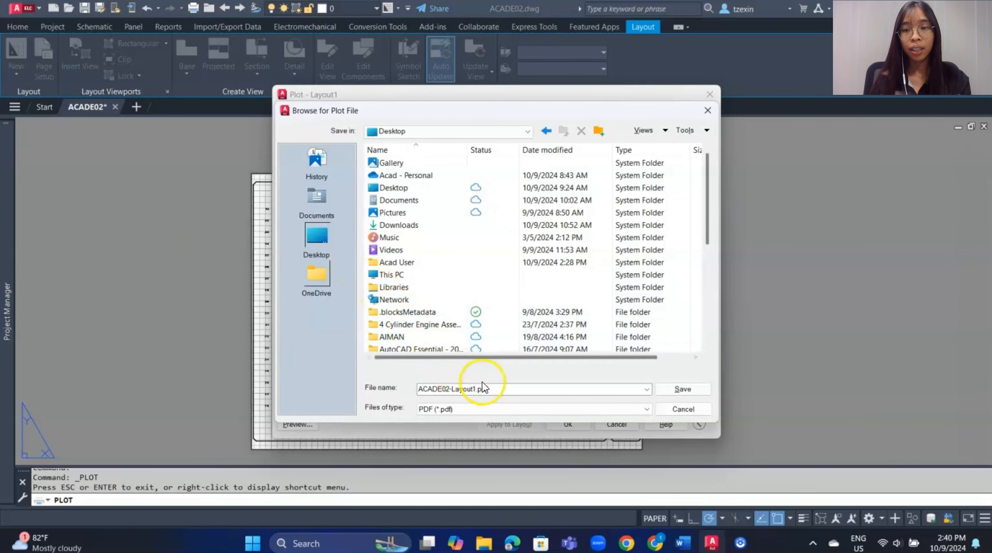
{"action": "left_click", "coordinate": [674, 390]}
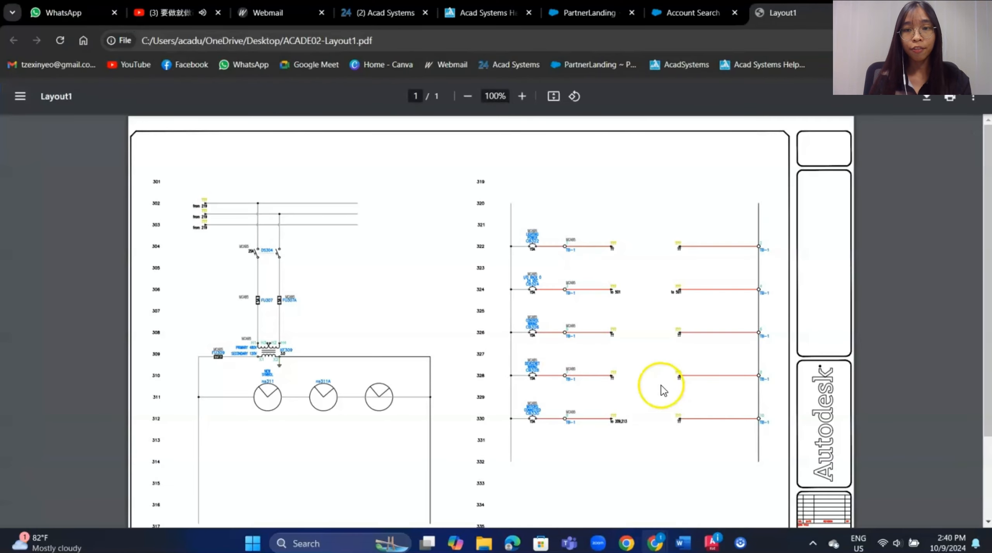
Look over the plotted PDF page in the browser and switch back to AutoCAD Electrical.
{"action": "scroll", "coordinate": [660, 385], "scroll_direction": "down", "scroll_amount": 3}
{"action": "scroll", "coordinate": [660, 385], "scroll_direction": "up", "scroll_amount": 3}
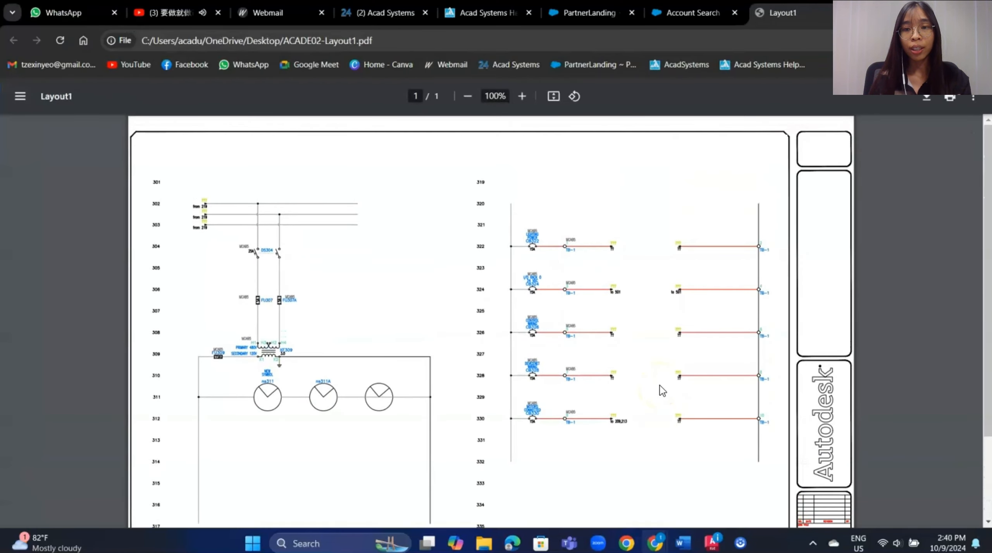
{"action": "left_click", "coordinate": [712, 542]}
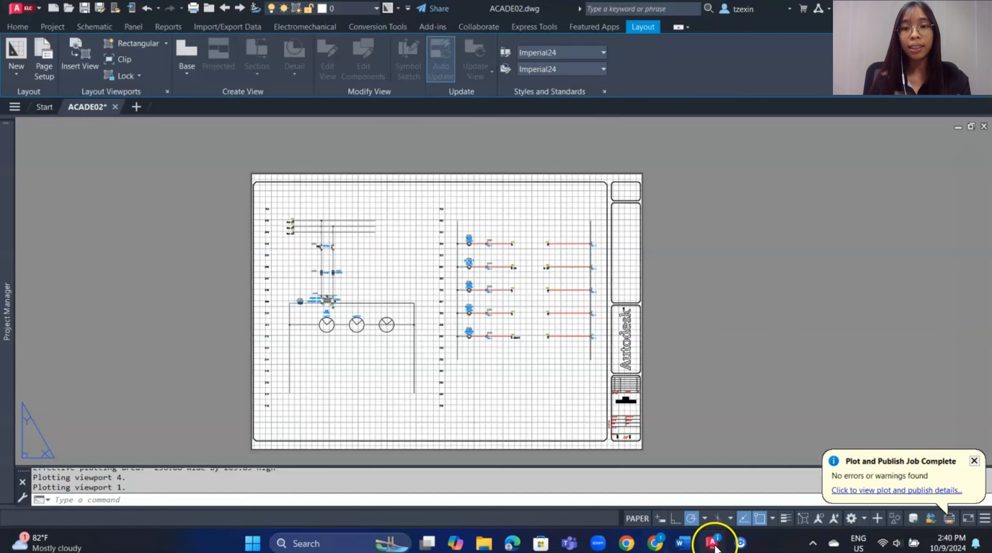
{"action": "key", "text": "Escape"}
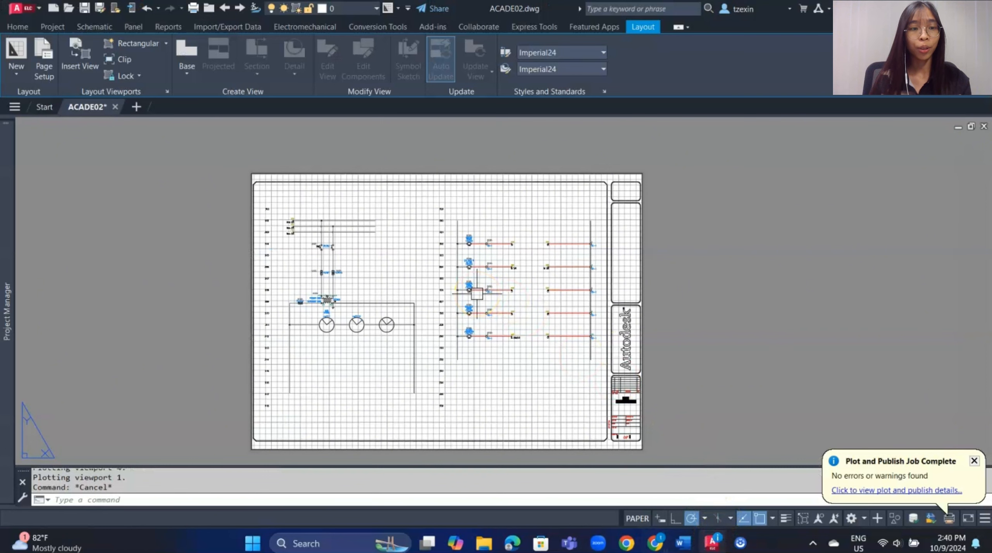
Switch from Layout1 to model space with the MODEL command.
{"action": "scroll", "coordinate": [436, 332], "scroll_direction": "down", "scroll_amount": 2}
{"action": "scroll", "coordinate": [436, 328], "scroll_direction": "up", "scroll_amount": 5}
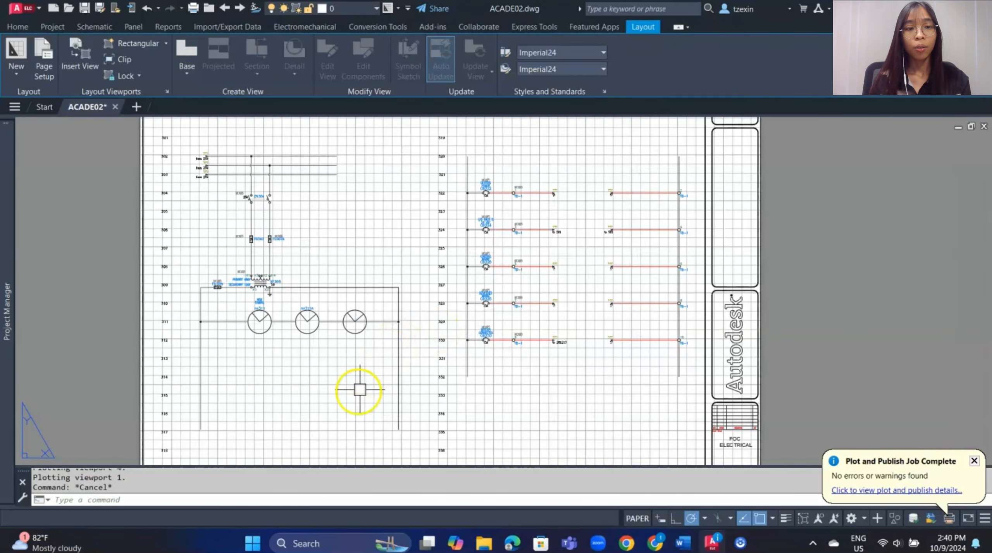
{"action": "left_click", "coordinate": [281, 501]}
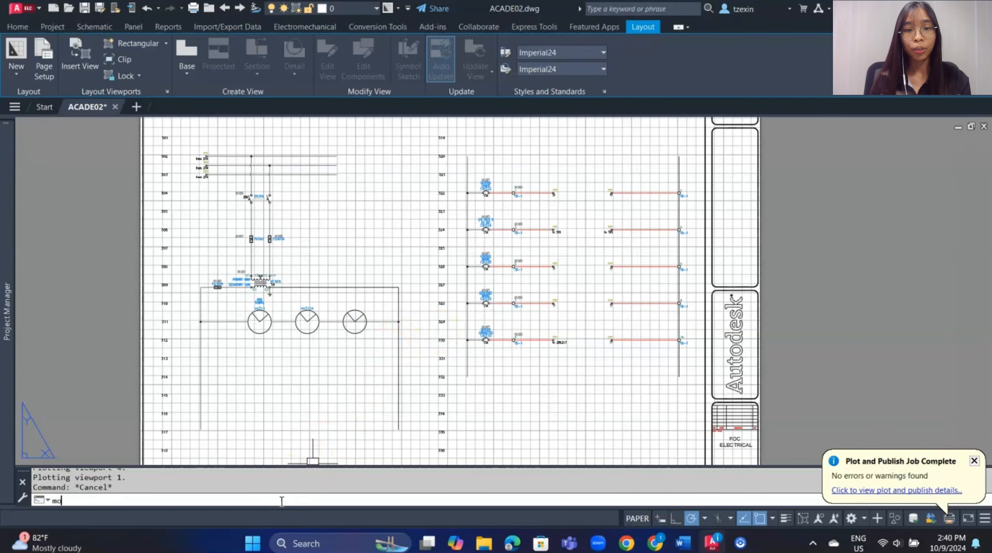
{"action": "type", "text": "model"}
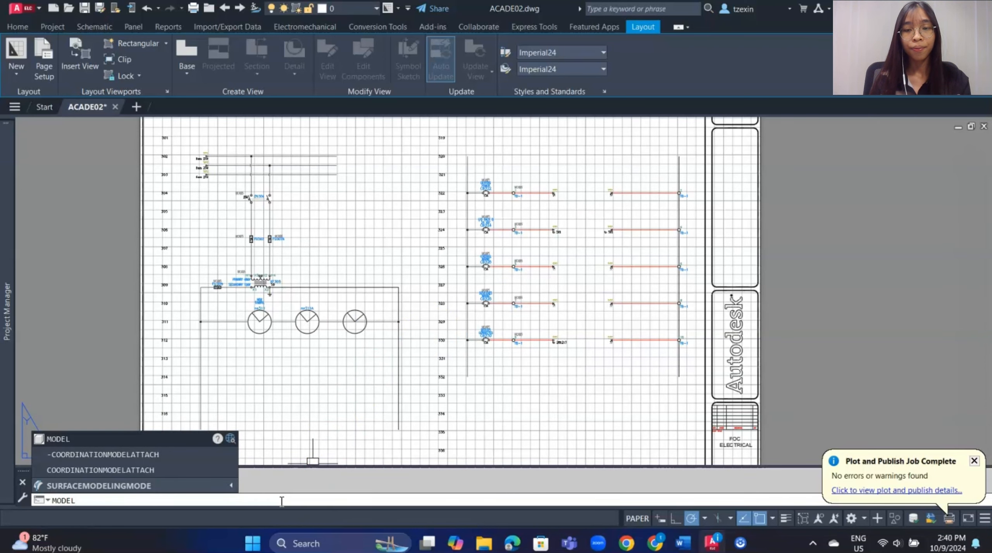
{"action": "key", "text": "Return"}
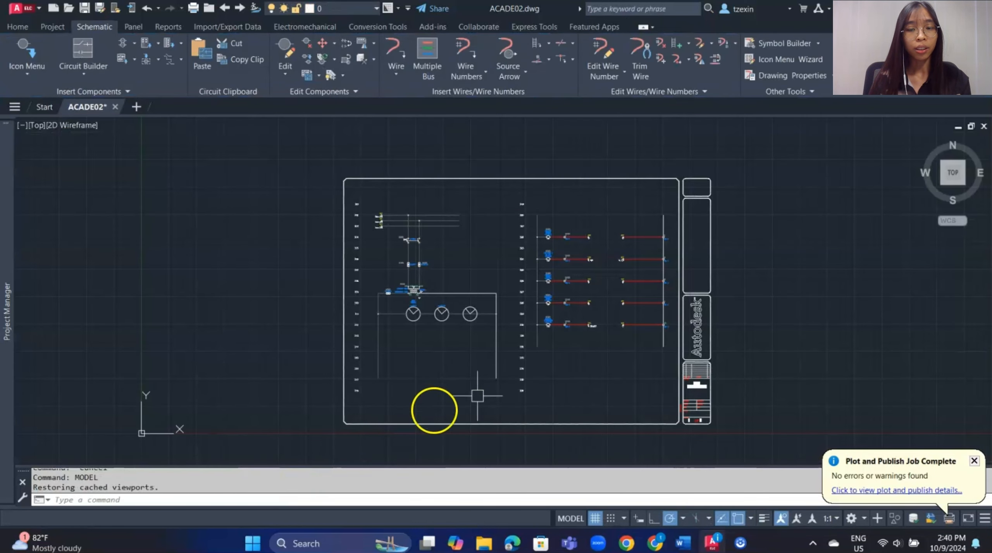
Draw a horizontal wire beneath the three circular symbols, between line references 313 and 314, without connecting it to the vertical wires.
{"action": "scroll", "coordinate": [436, 348], "scroll_direction": "up", "scroll_amount": 6}
{"action": "middle_click_drag", "start_coordinate": [394, 216], "coordinate": [421, 271]}
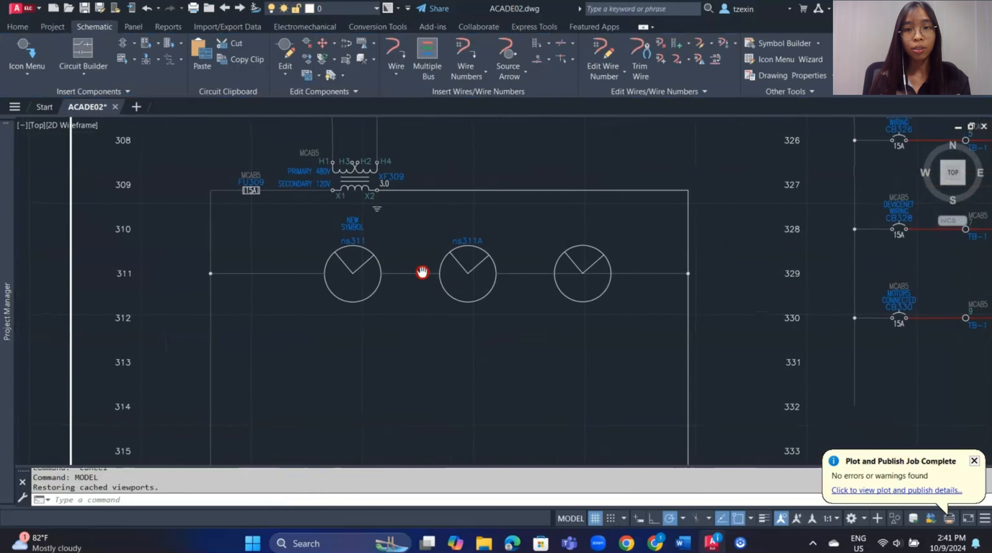
{"action": "left_click", "coordinate": [389, 49]}
{"action": "left_click", "coordinate": [221, 377]}
{"action": "left_click", "coordinate": [565, 376]}
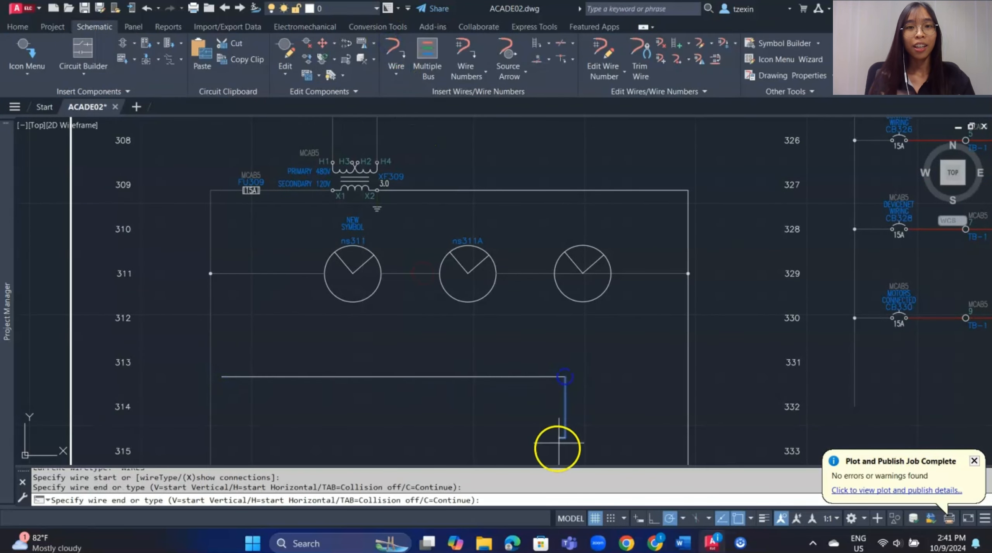
{"action": "key", "text": "Return"}
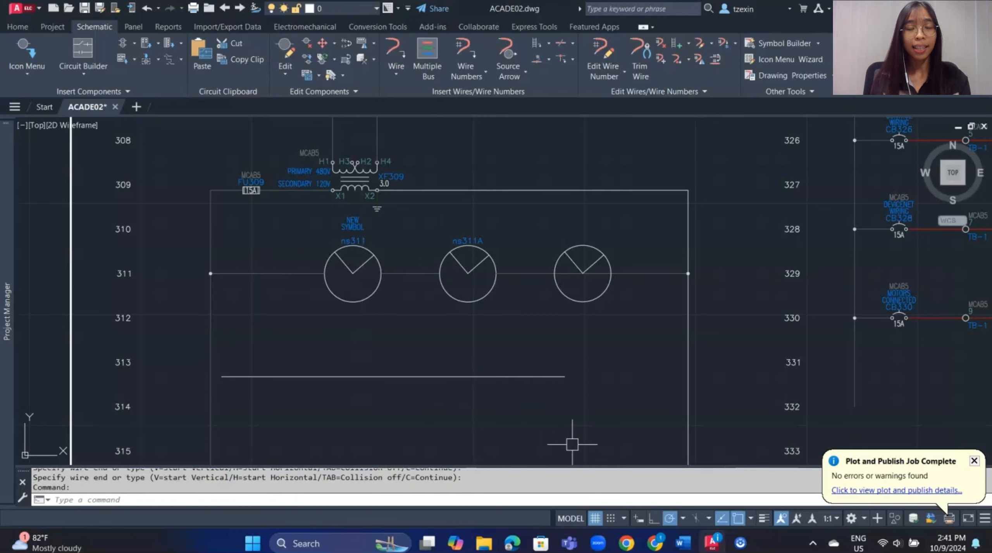